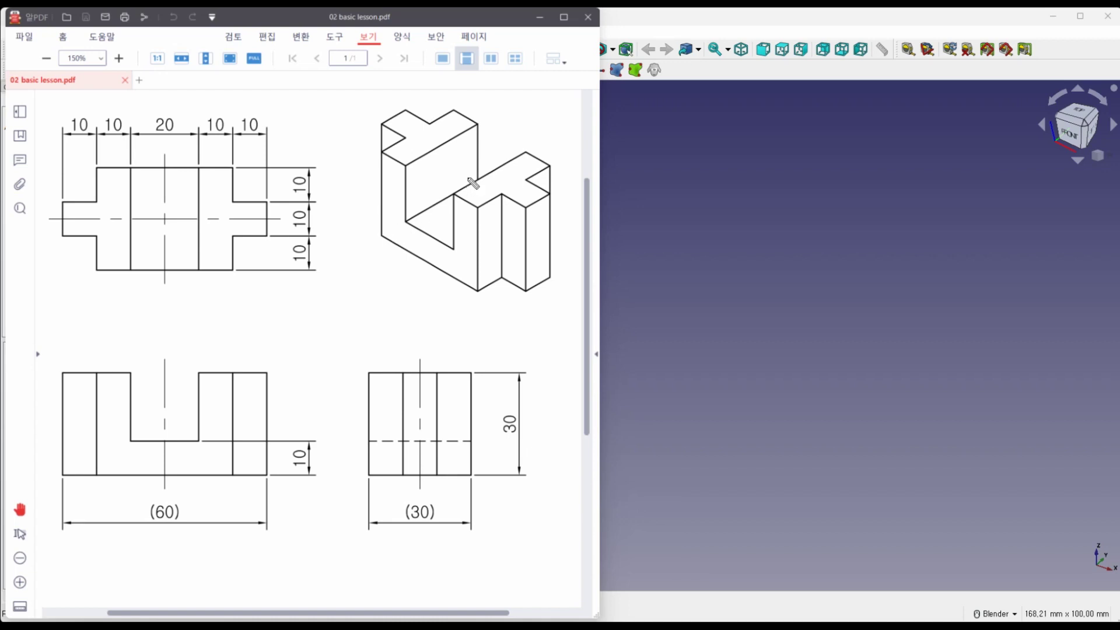
Circle the drawing's 60, 30 and 30 overall dimensions and the upper 10 height in the PDF.
mouse_move(182, 521)
left_mouse_down()
mouse_move(177, 512)
mouse_move(177, 523)
left_mouse_up()
mouse_move(410, 528)
left_mouse_down()
mouse_move(447, 505)
mouse_move(417, 531)
left_mouse_up()
left_click_drag(507, 443, 509, 441)
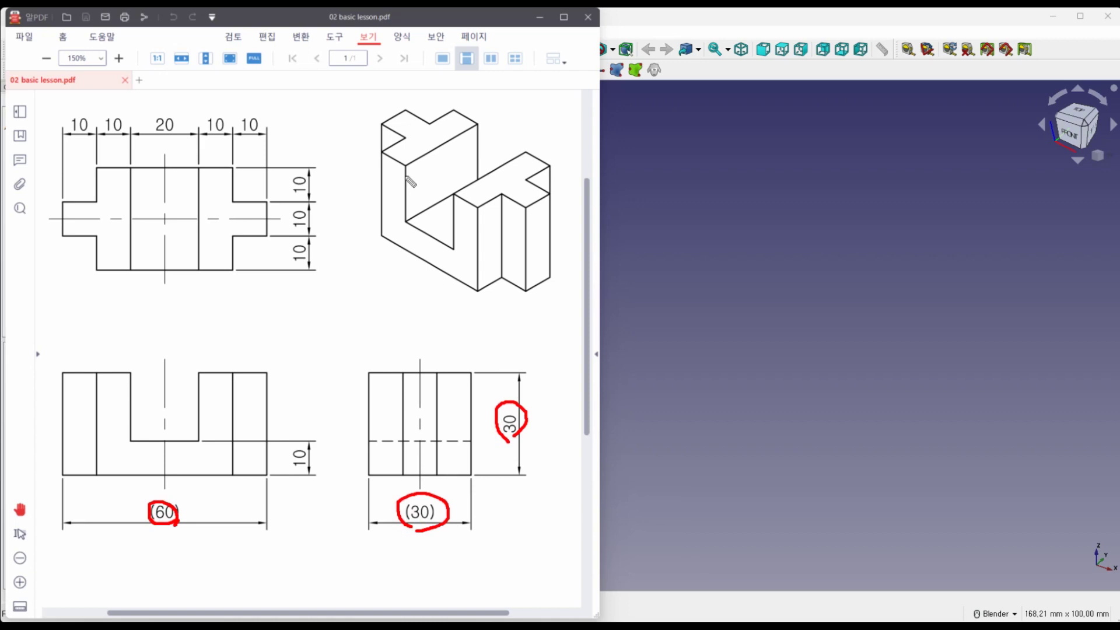
mouse_move(376, 125)
left_mouse_down()
mouse_move(396, 140)
mouse_move(359, 166)
mouse_move(337, 136)
mouse_move(368, 116)
left_mouse_up()
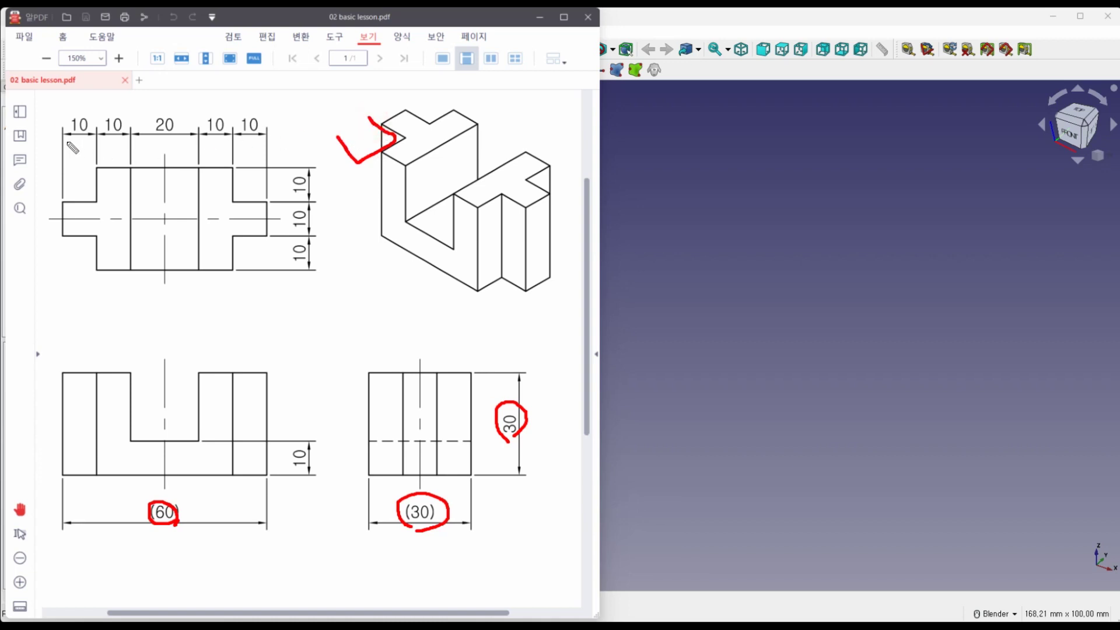
mouse_move(299, 193)
left_mouse_down()
mouse_move(279, 182)
mouse_move(309, 188)
left_mouse_up()
Mark the top-left 10 width and outline both side notches on the isometric view.
mouse_move(97, 138)
left_mouse_down()
mouse_move(56, 132)
mouse_move(100, 128)
left_mouse_up()
mouse_move(368, 115)
left_mouse_down()
mouse_move(357, 161)
mouse_move(384, 149)
left_mouse_up()
mouse_move(398, 102)
left_mouse_down()
mouse_move(459, 96)
mouse_move(441, 74)
mouse_move(399, 96)
left_mouse_up()
left_click(499, 195)
mouse_move(499, 195)
left_mouse_down()
mouse_move(456, 220)
mouse_move(548, 215)
mouse_move(484, 259)
left_mouse_up()
left_click_drag(451, 221, 507, 256)
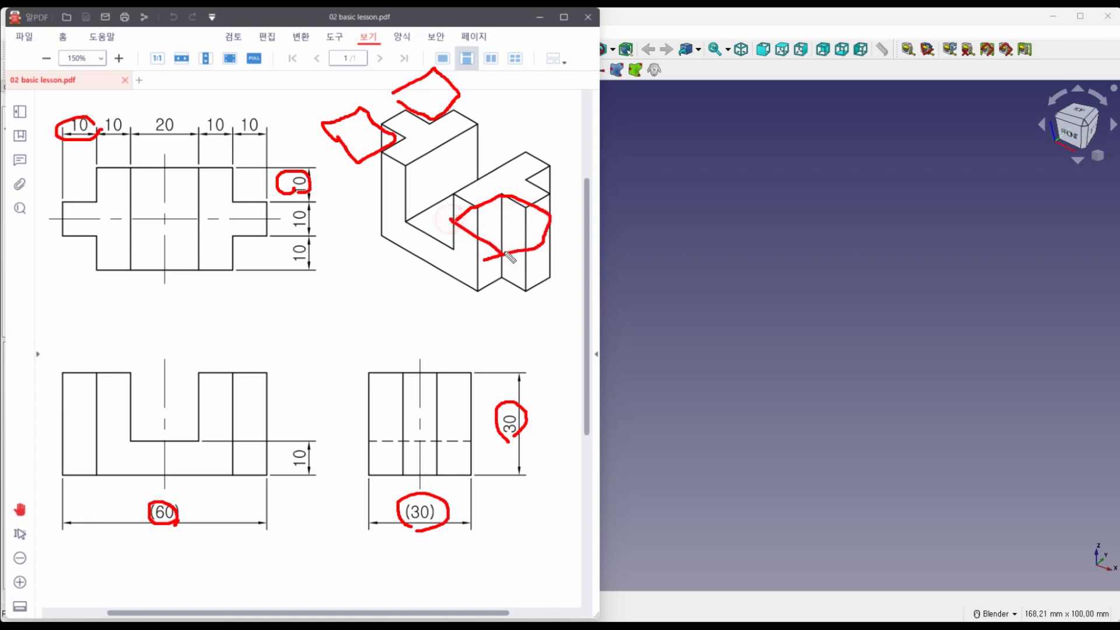
mouse_move(532, 181)
left_mouse_down()
mouse_move(570, 203)
mouse_move(548, 163)
mouse_move(583, 145)
mouse_move(615, 169)
mouse_move(576, 205)
left_mouse_up()
mouse_move(505, 231)
left_mouse_down()
mouse_move(497, 315)
mouse_move(526, 303)
left_mouse_up()
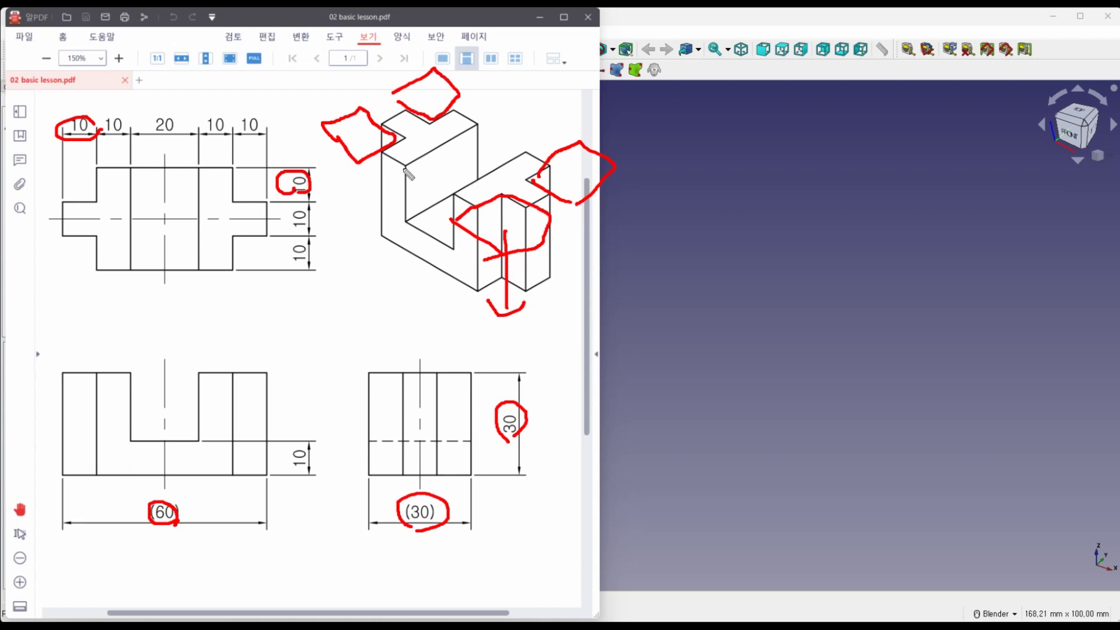
Trace the central slot's edges, then erase all the red markup from the drawing.
mouse_move(407, 169)
left_mouse_down()
mouse_move(407, 207)
mouse_move(453, 244)
mouse_move(454, 175)
mouse_move(408, 152)
mouse_move(462, 176)
mouse_move(523, 116)
left_mouse_up()
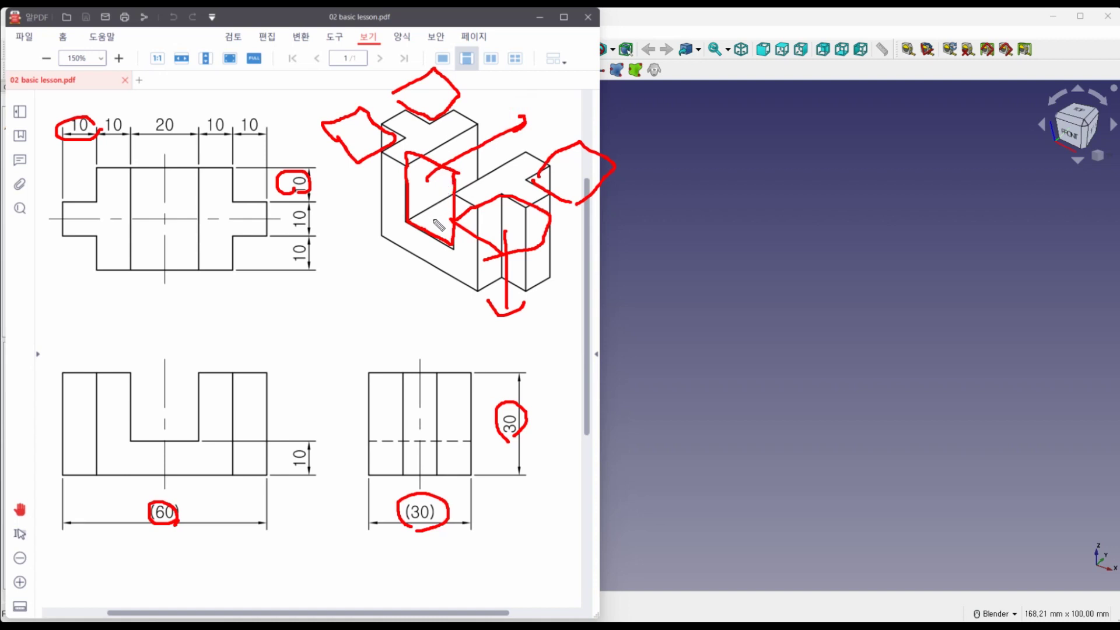
left_click_drag(437, 226, 431, 245)
left_click_drag(23, 53, 636, 350)
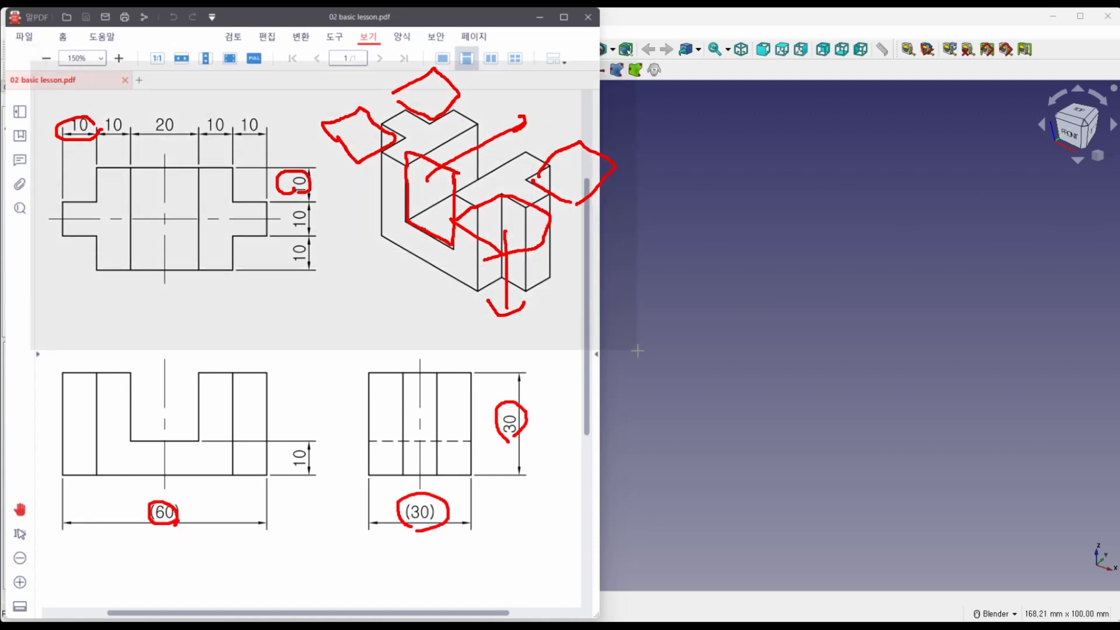
left_click_drag(563, 558, 111, 354)
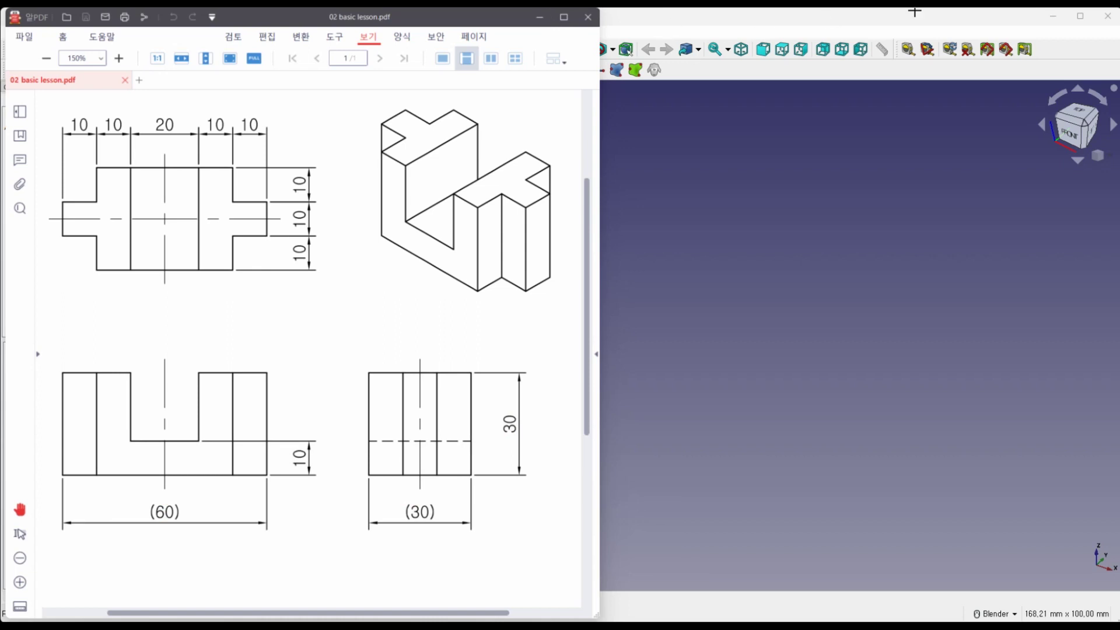
Hide the PDF viewer, close the extra test documents, and keep Unnamed1 in Part Design.
left_click(539, 17)
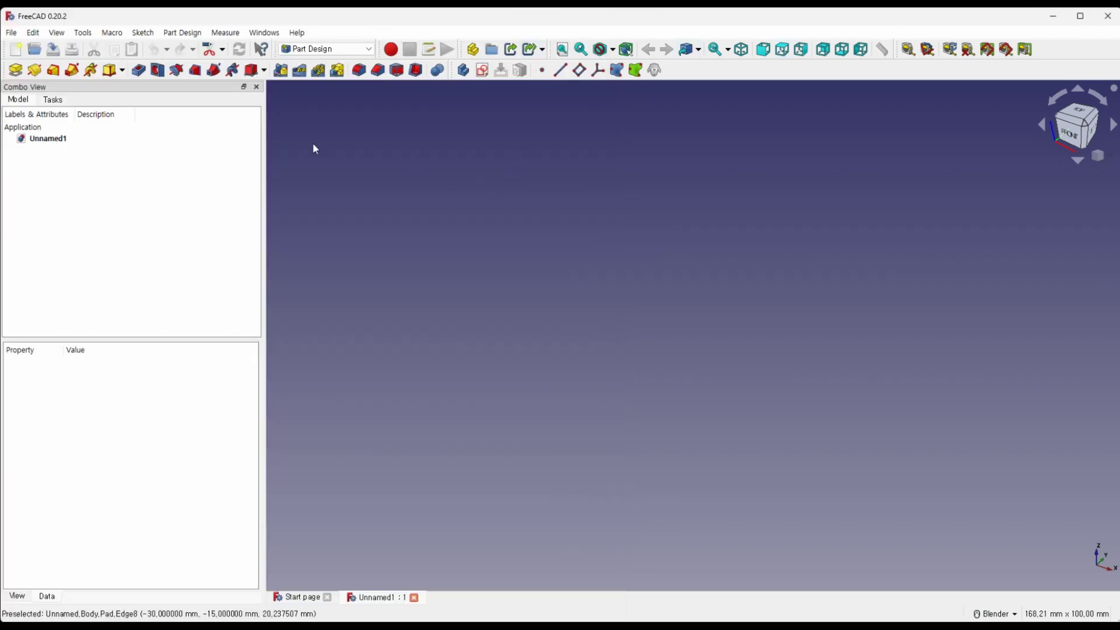
left_click(16, 49)
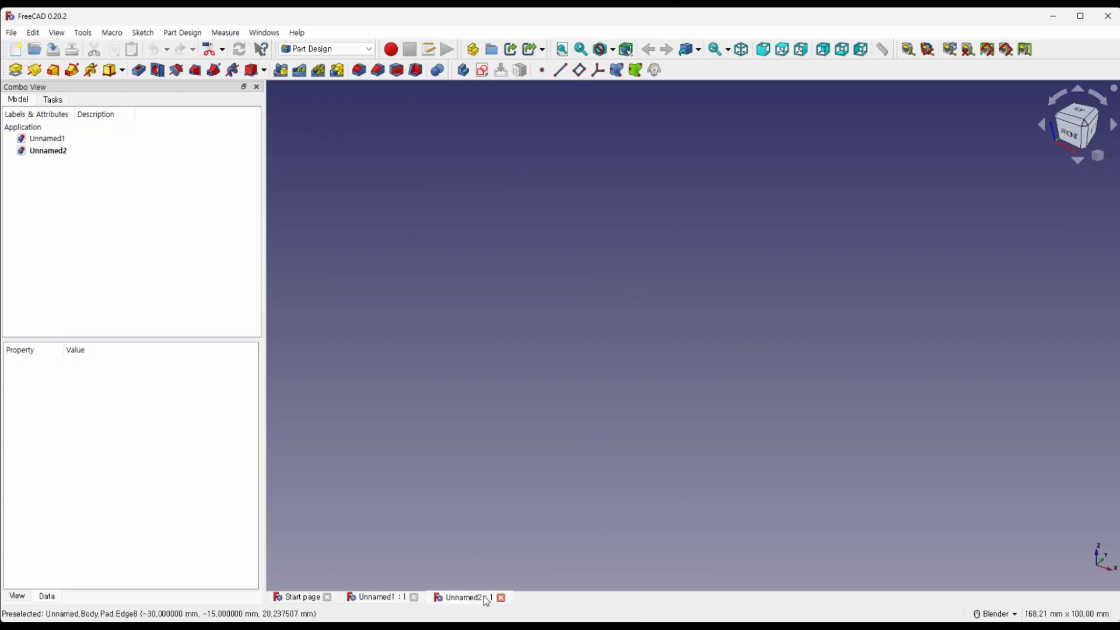
left_click(501, 598)
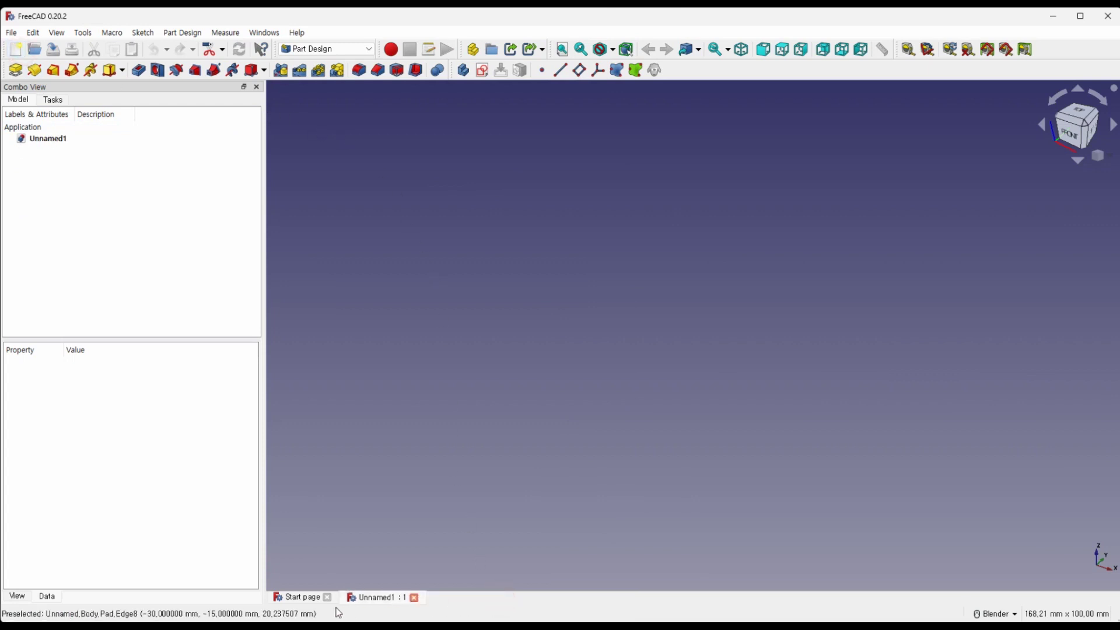
left_click(309, 596)
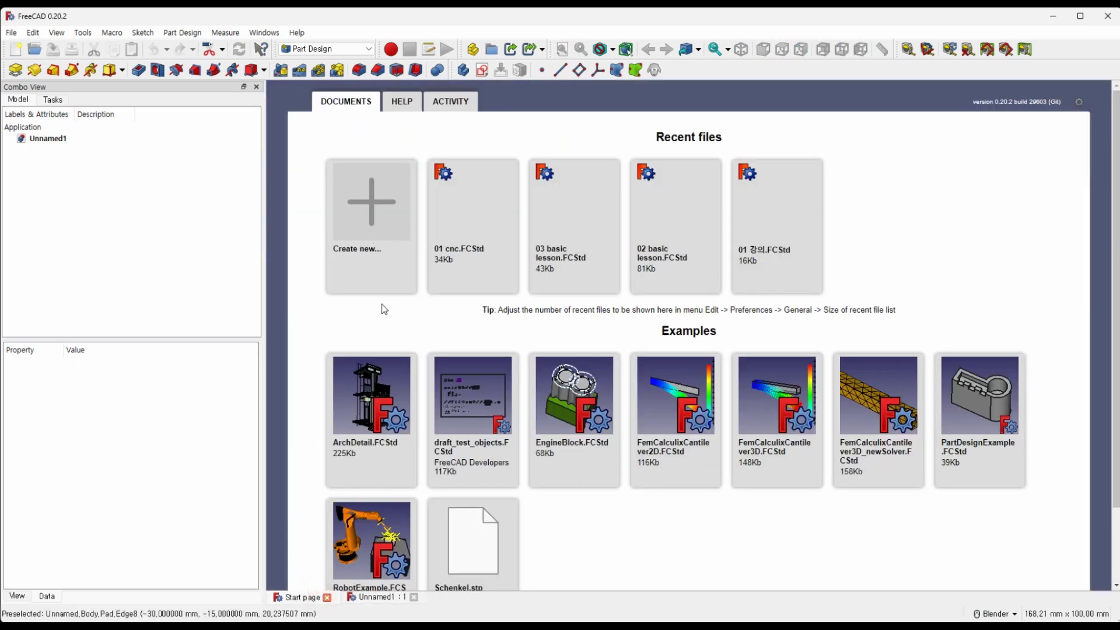
left_click(368, 213)
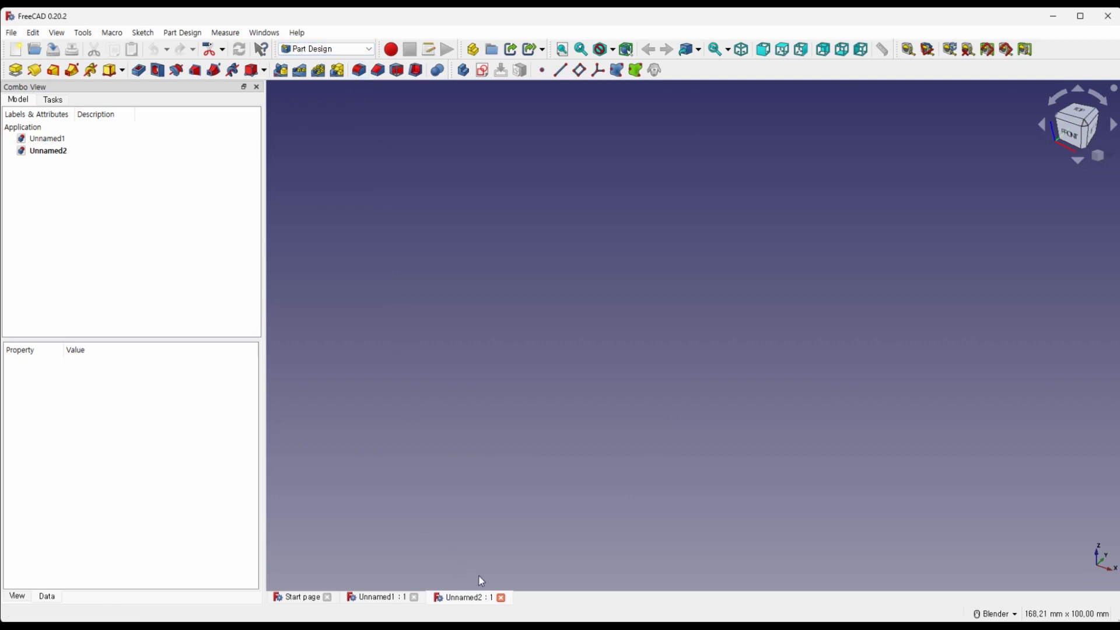
left_click(501, 599)
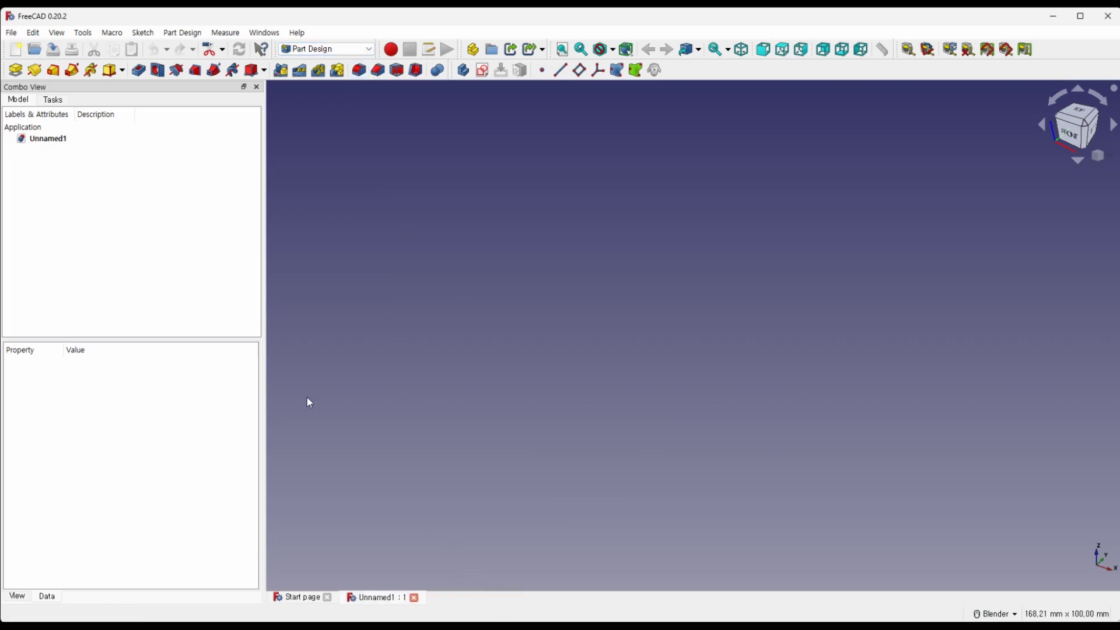
left_click(369, 49)
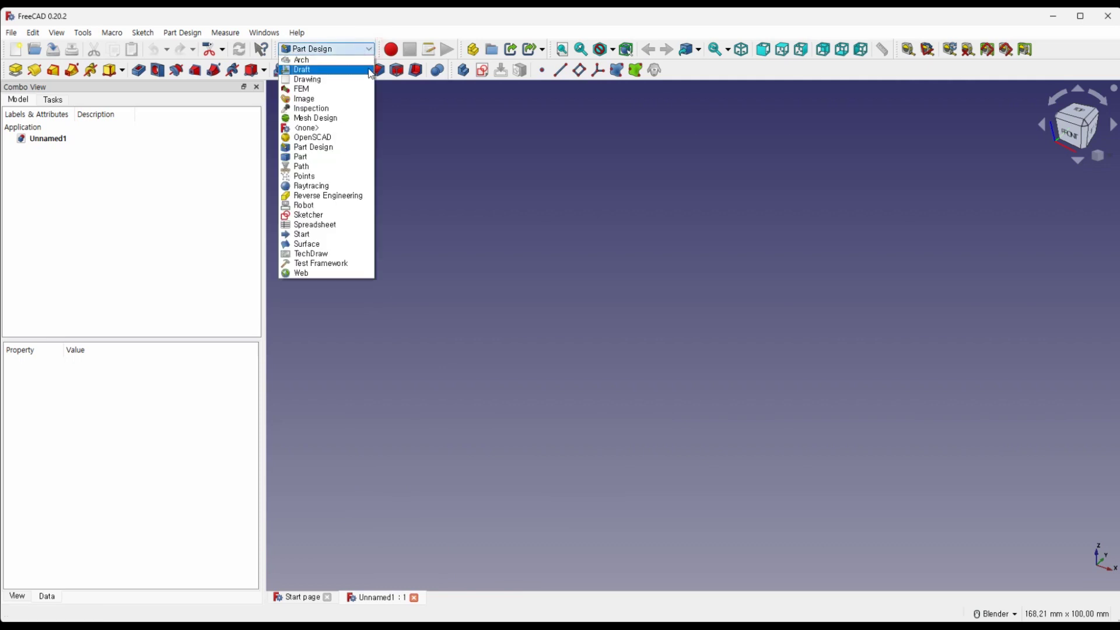
left_click(359, 147)
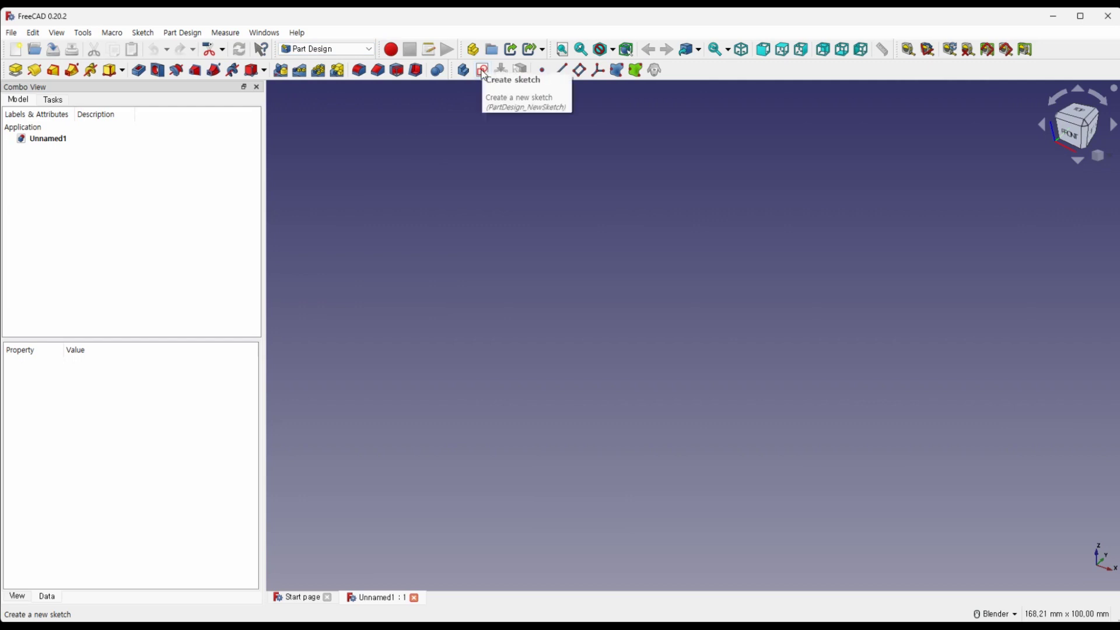
Start an XY_Plane sketch and draw a Centered rectangle from the origin out to a corner.
left_click(483, 71)
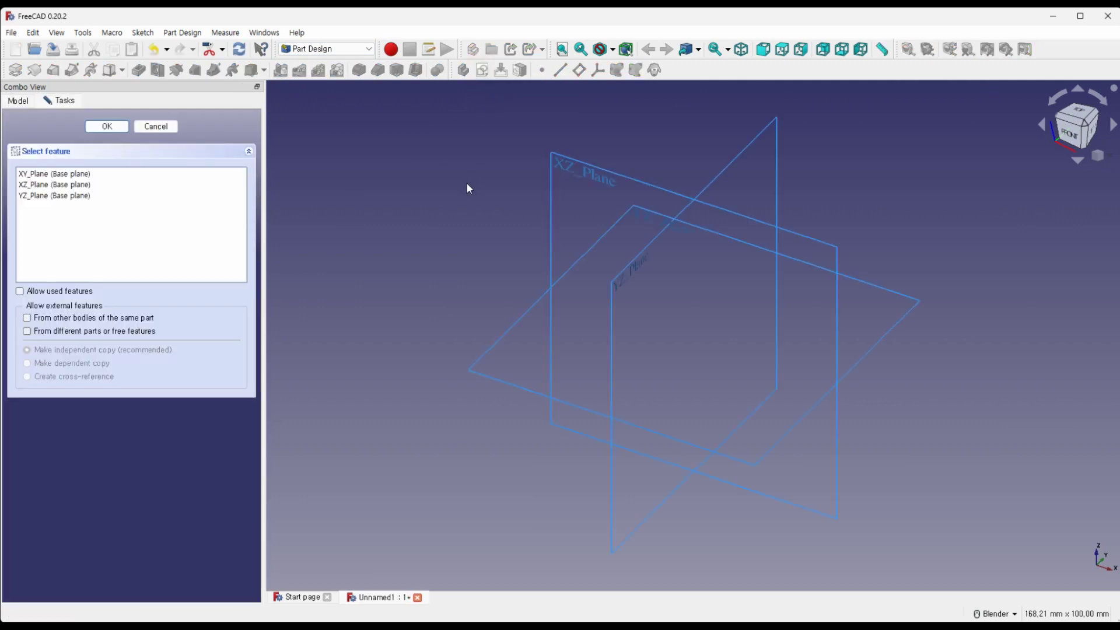
left_click(516, 326)
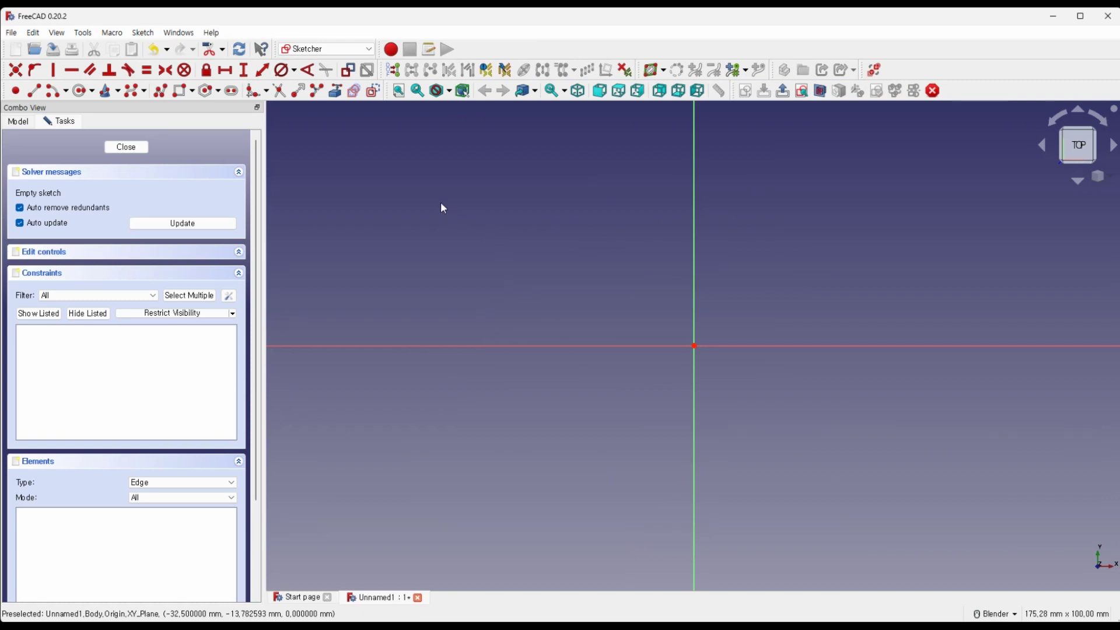
left_click(193, 92)
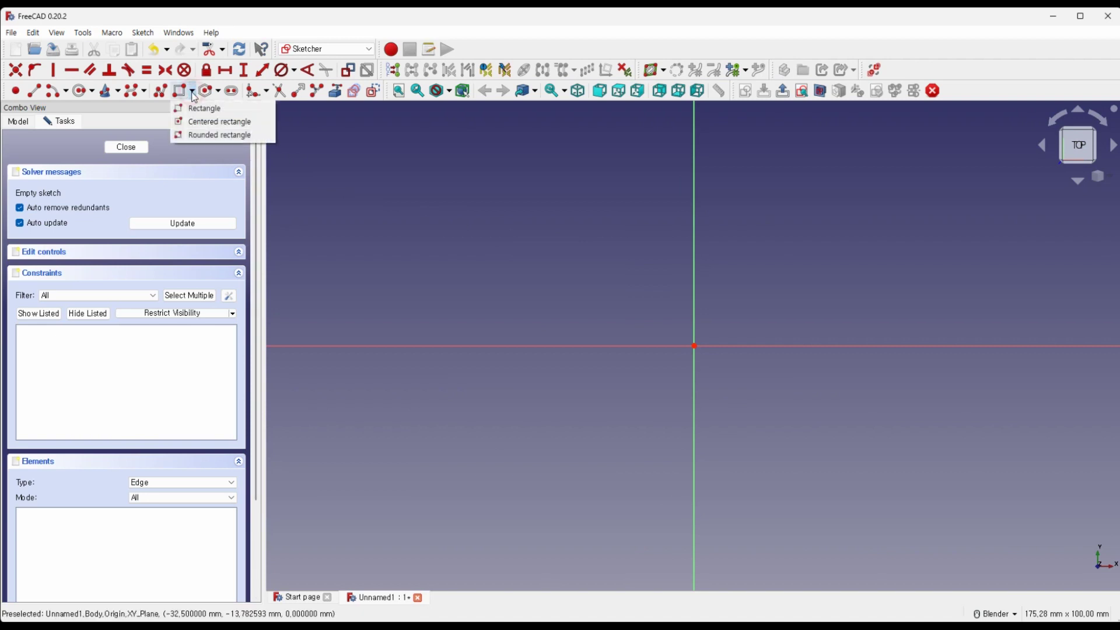
left_click(196, 122)
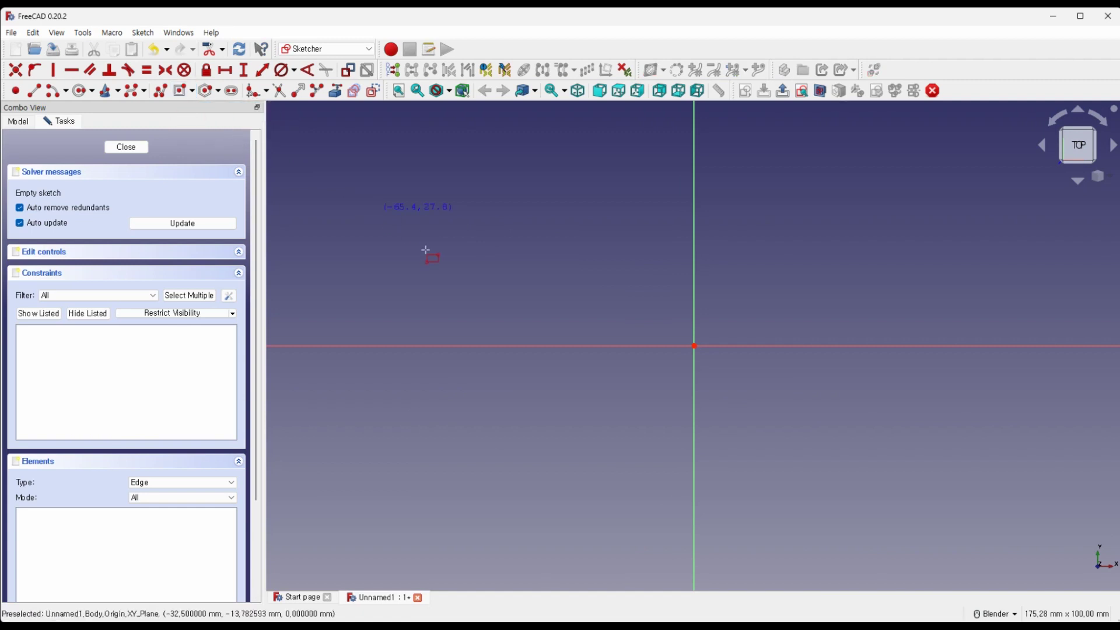
left_click(694, 346)
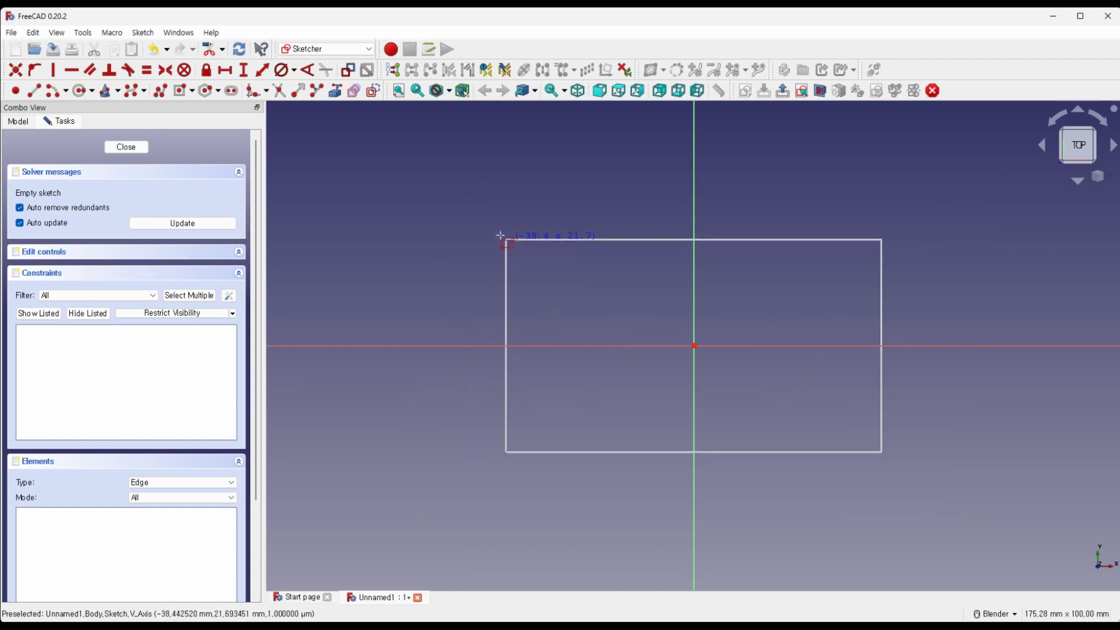
left_click(515, 239)
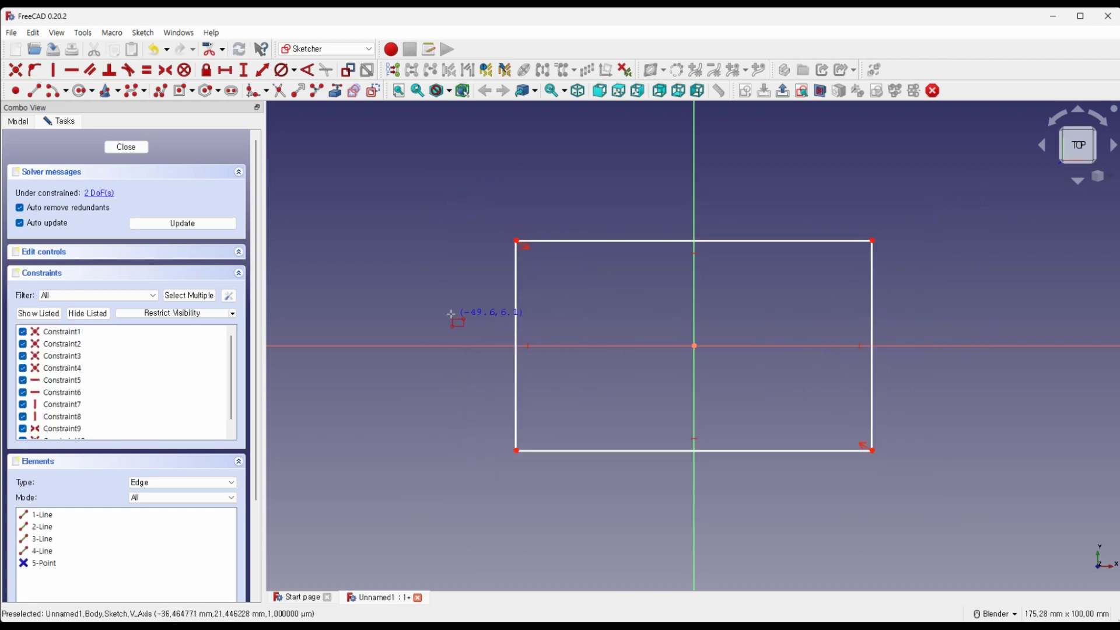
Constrain the rectangle to 60 mm wide and 30 mm high, move the 60 label below, and close the sketch.
left_click(232, 76)
left_click(628, 458)
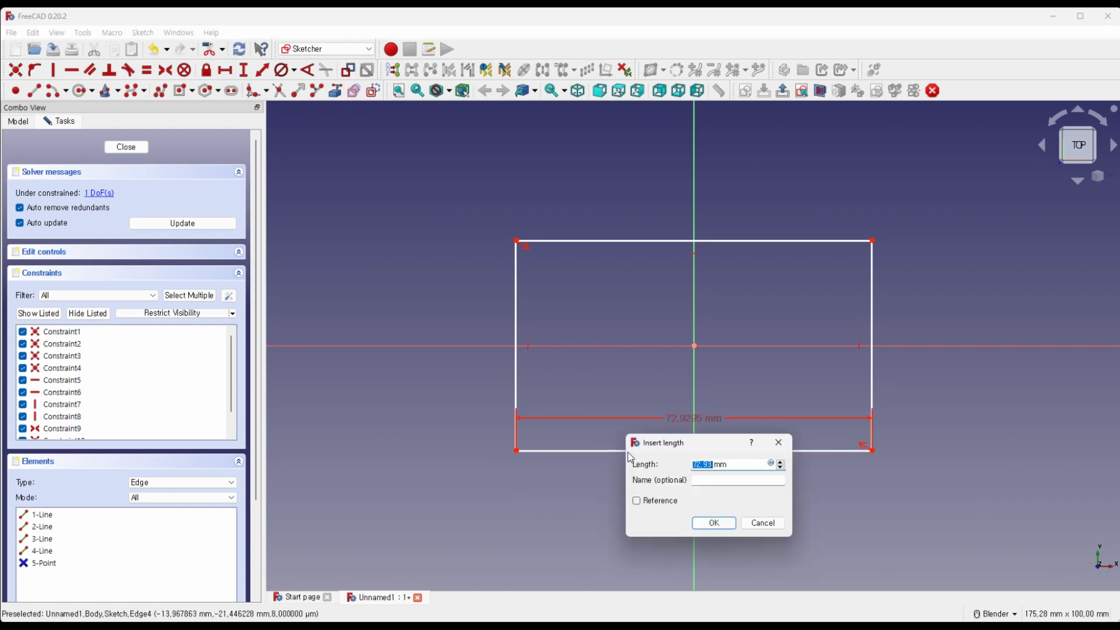
type("60")
key("Return")
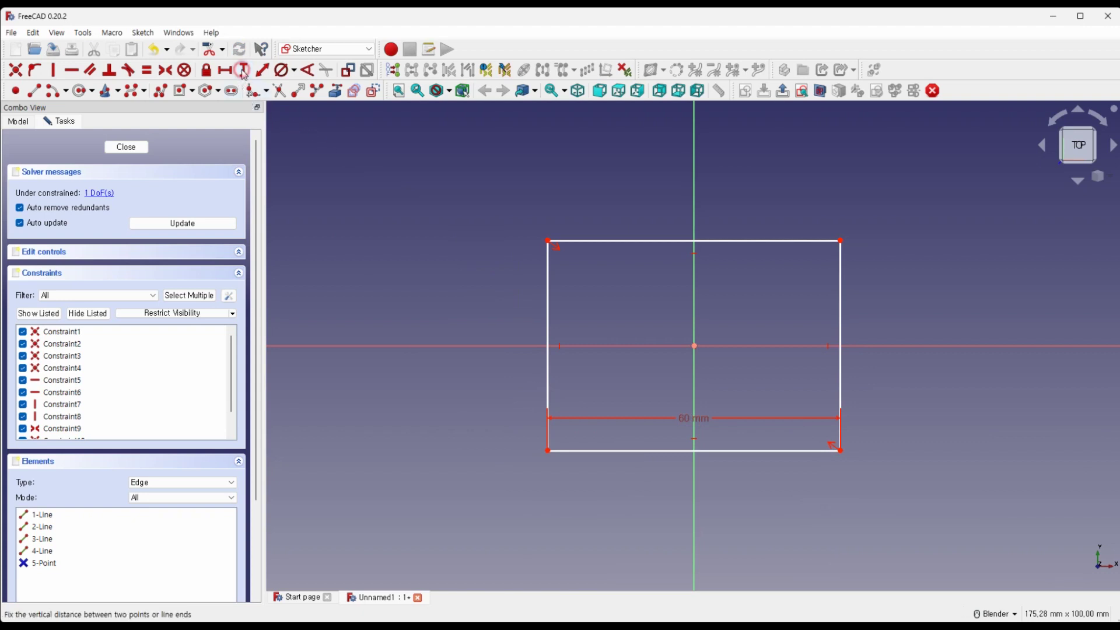
left_click(548, 323)
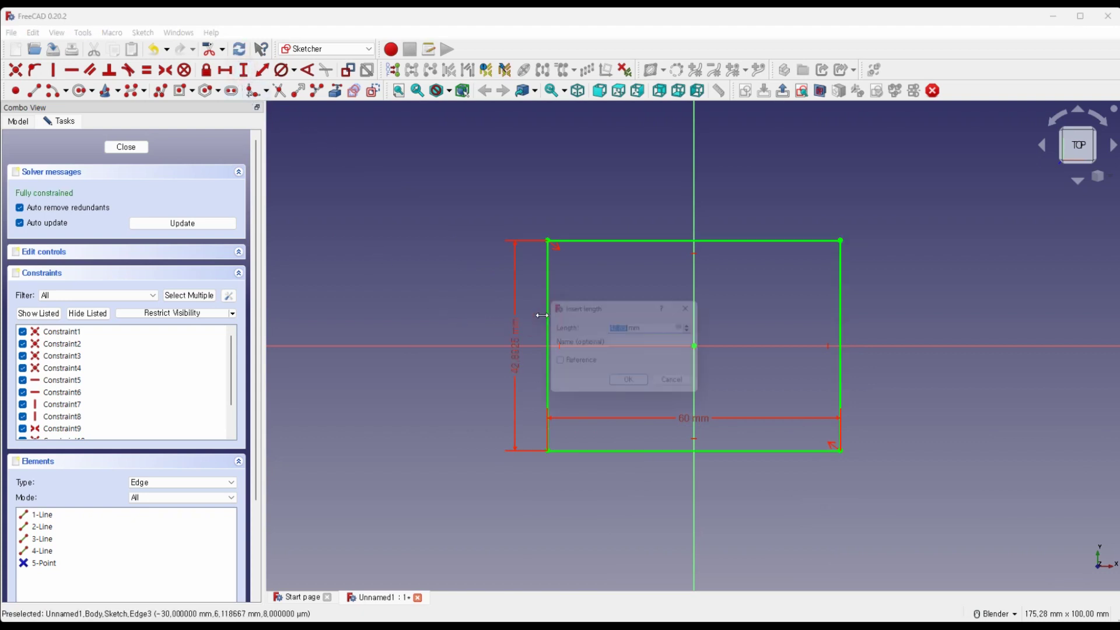
type("3")
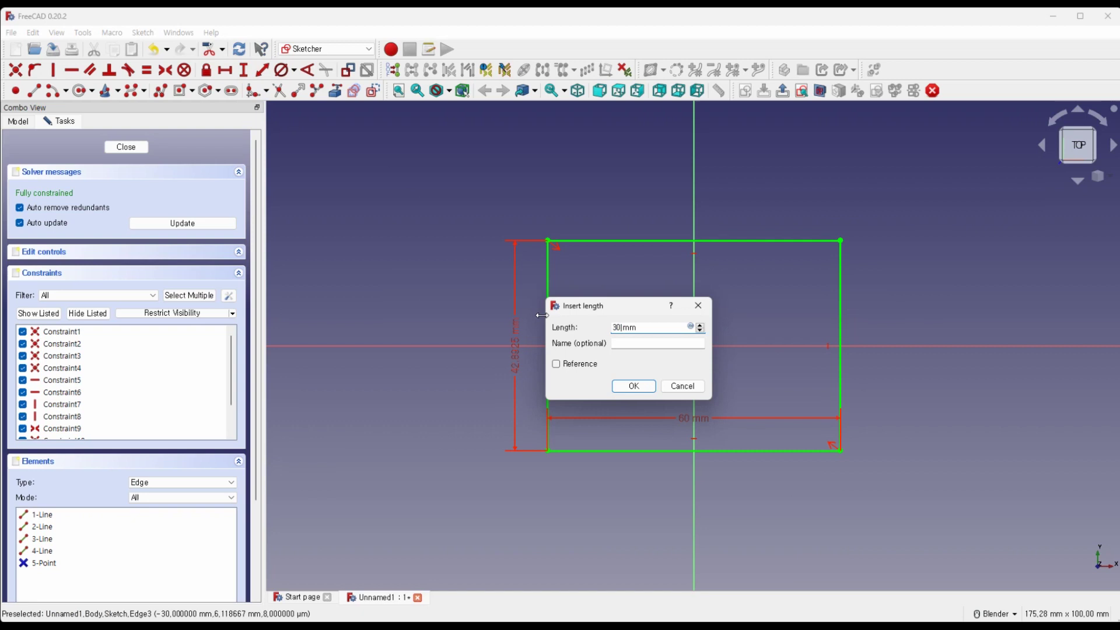
key("Return")
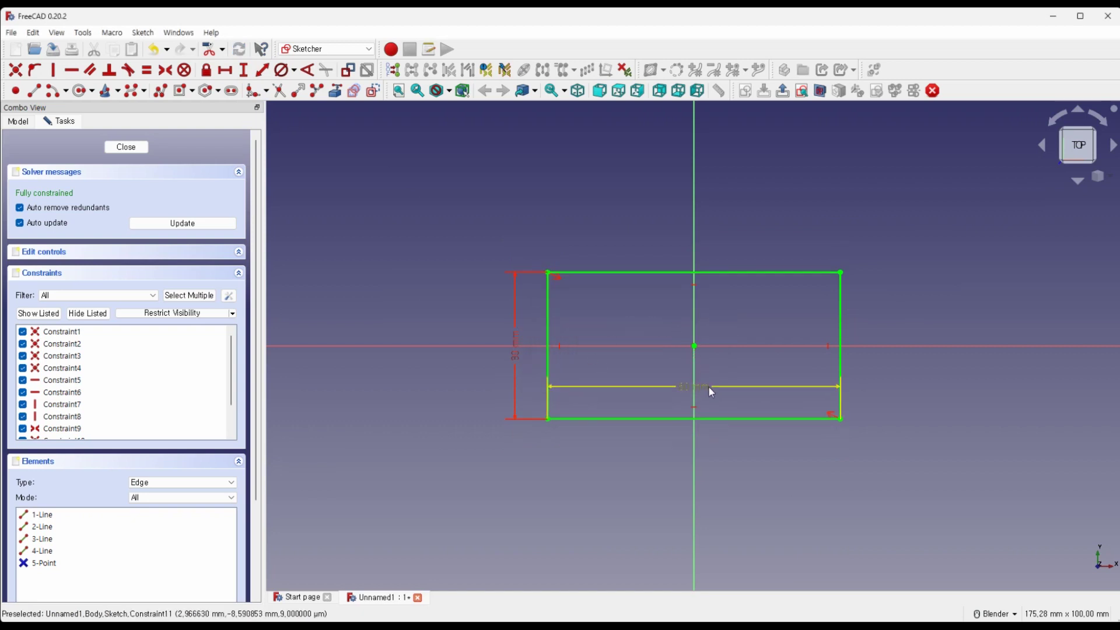
mouse_move(709, 387)
left_mouse_down()
mouse_move(711, 463)
mouse_move(698, 468)
left_mouse_up()
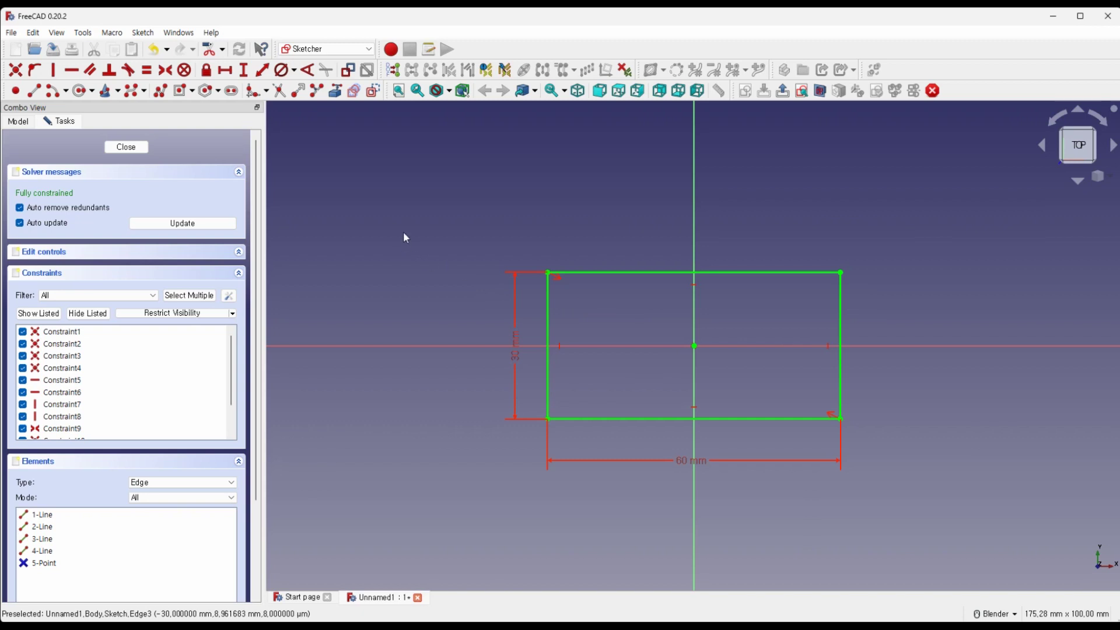
left_click(134, 148)
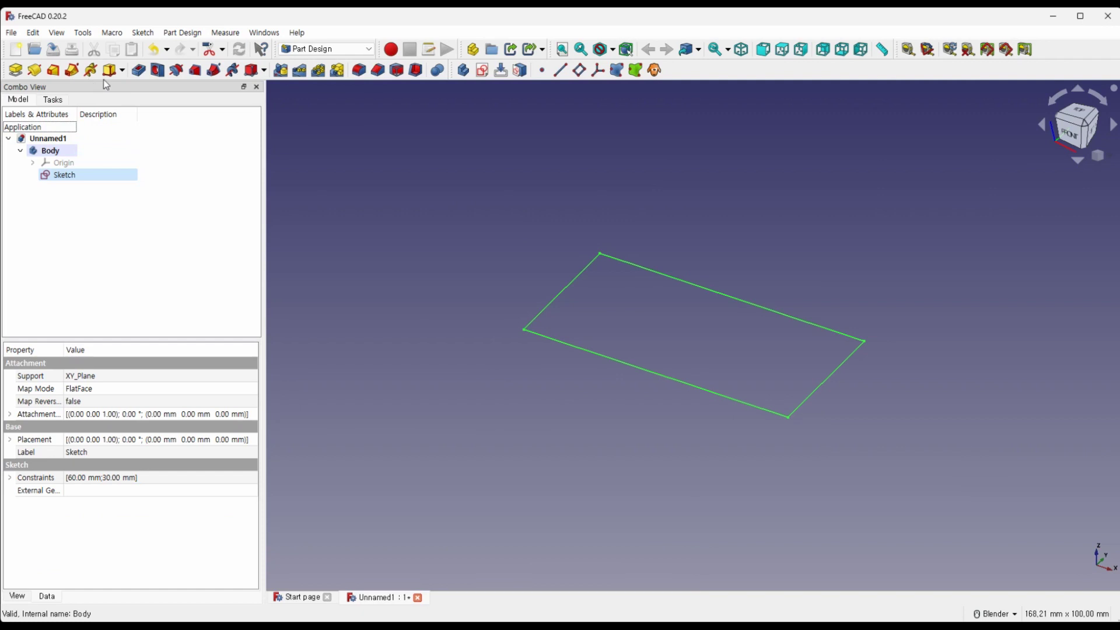
Pad the rectangle sketch 30 mm into a 60×30×30 block and select its top face.
left_click(15, 70)
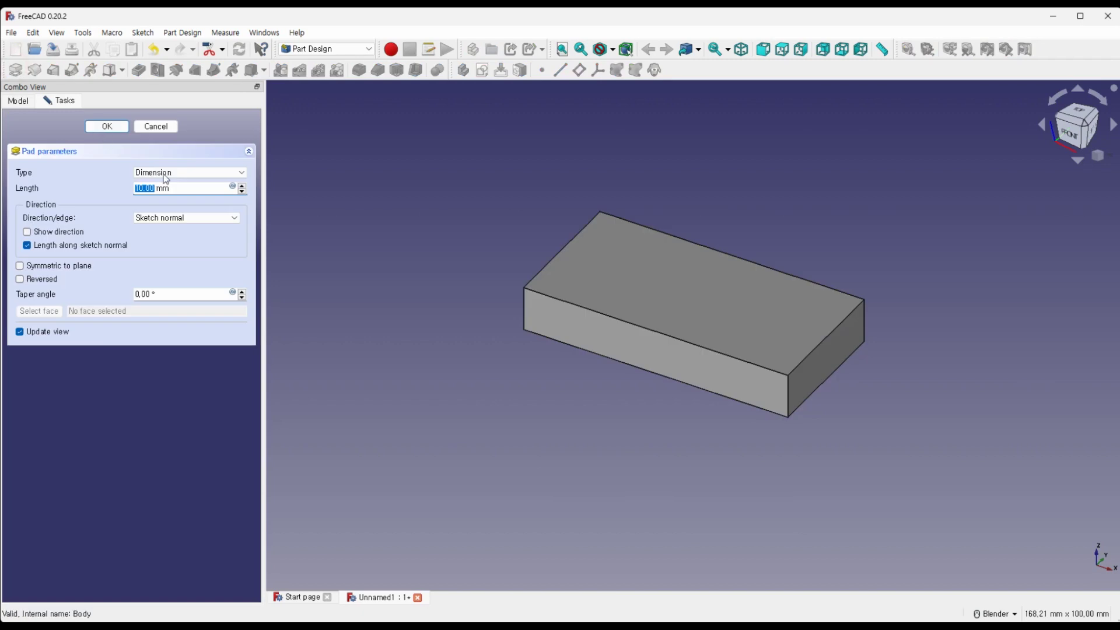
left_click_drag(179, 188, 110, 193)
type("3")
key("Return")
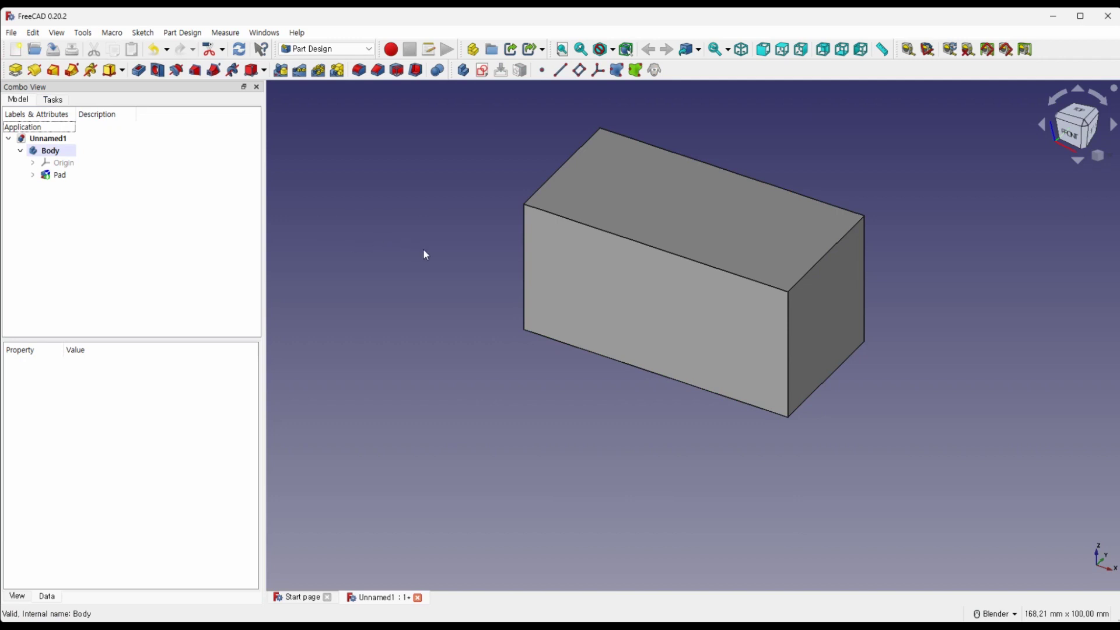
scroll(425, 249, "down", 2)
scroll(515, 198, "up", 1)
scroll(513, 233, "up", 2)
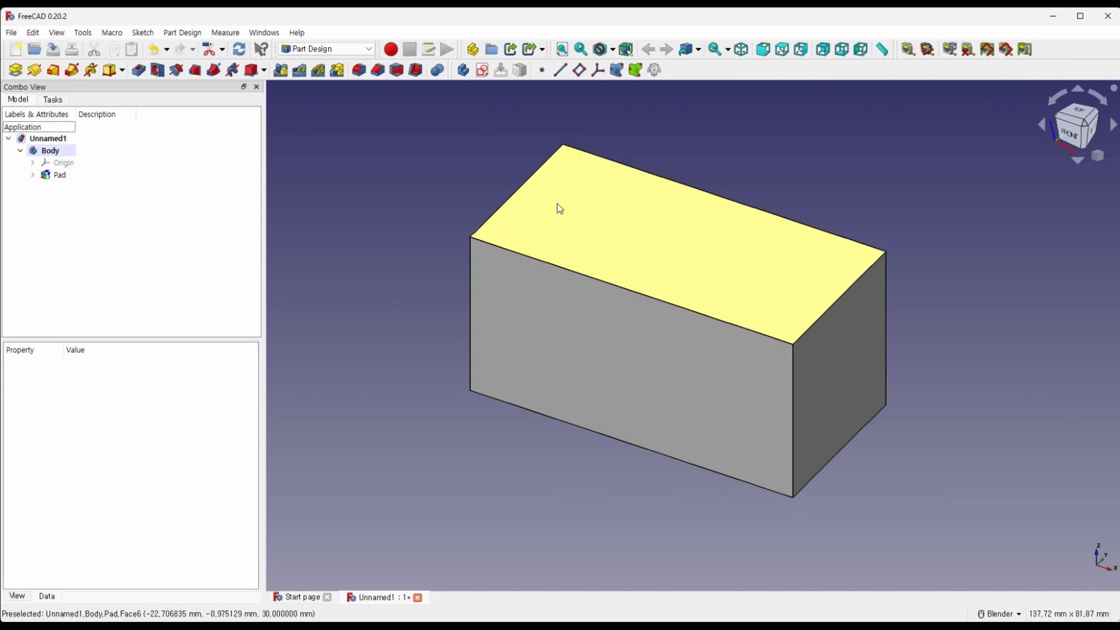
left_click(571, 200)
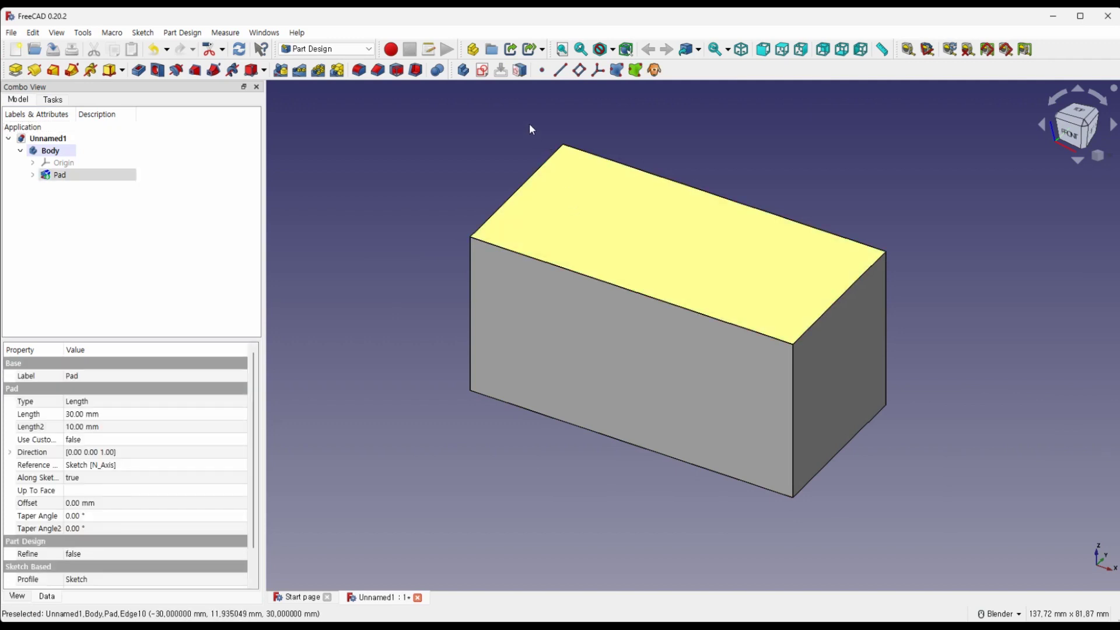
Start a sketch on the block's top face using the plain corner Rectangle tool.
left_click(482, 70)
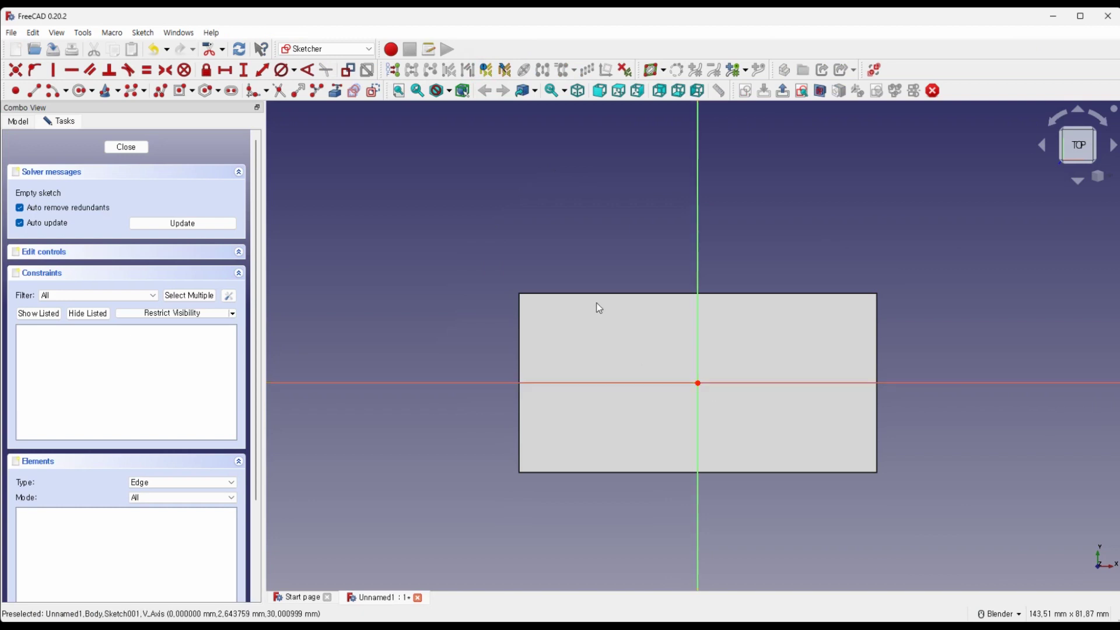
left_click(192, 91)
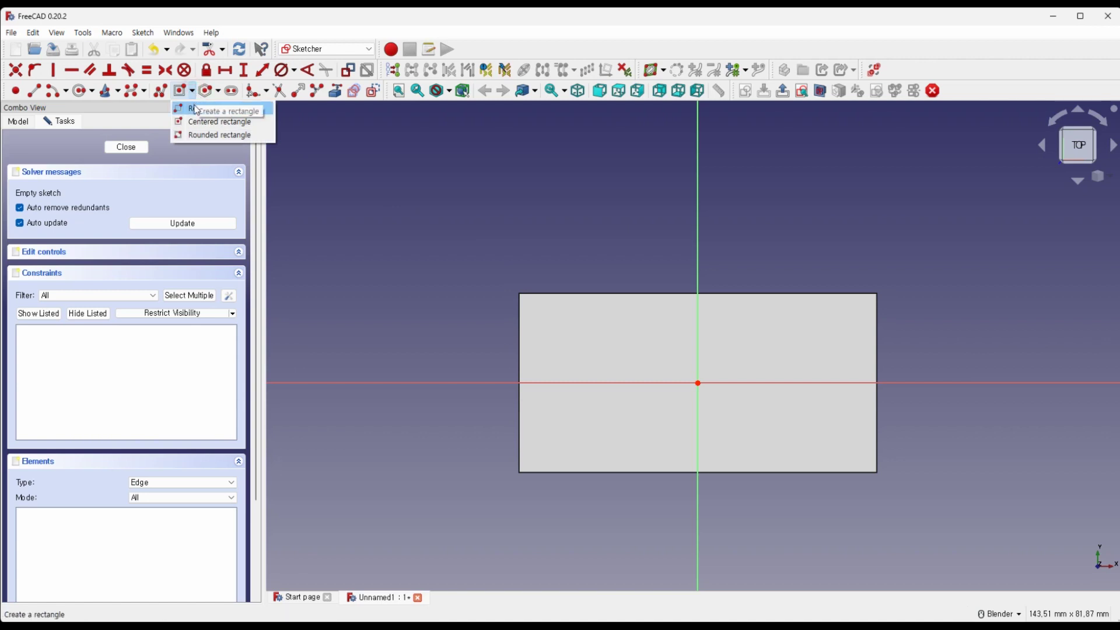
left_click(198, 108)
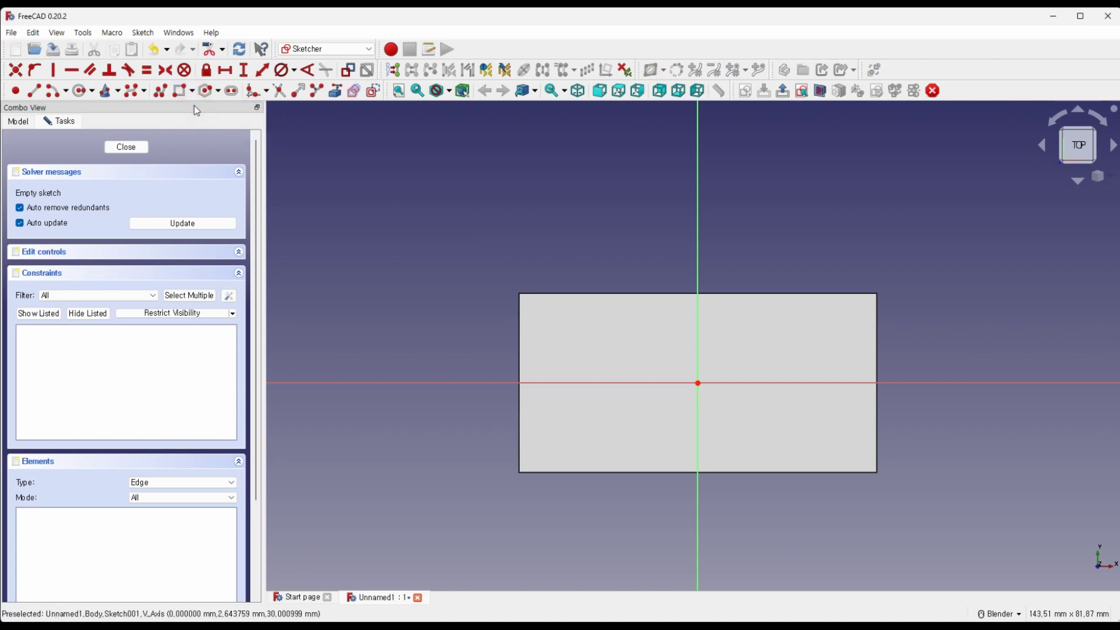
Draw four rectangles overlapping the top-left, bottom-left, top-right and bottom-right corners.
left_click(573, 325)
left_click(455, 226)
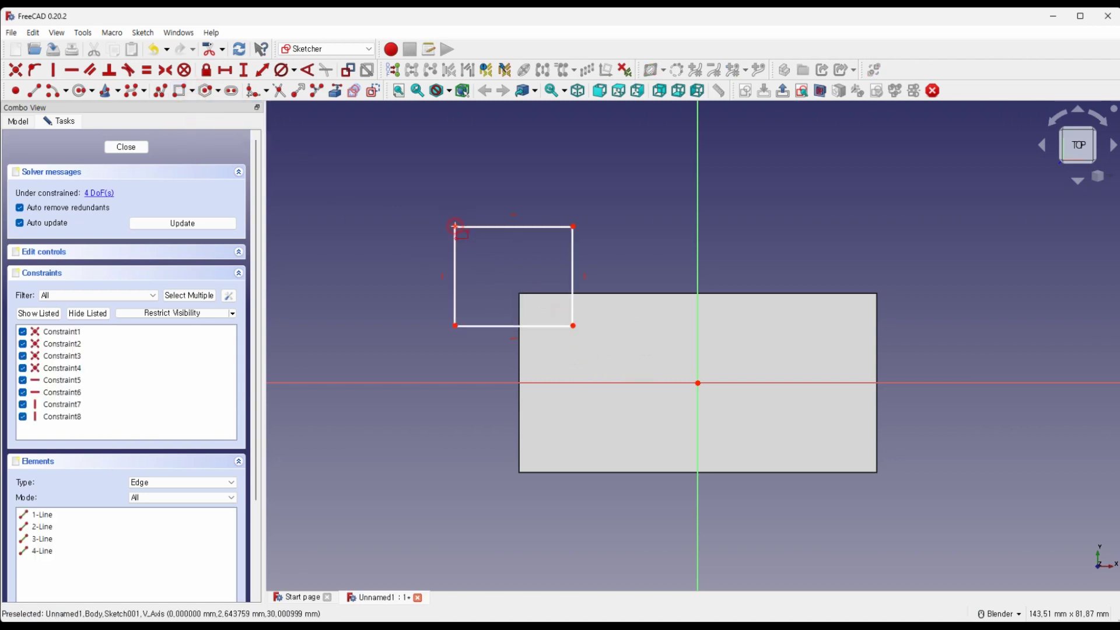
left_click(550, 431)
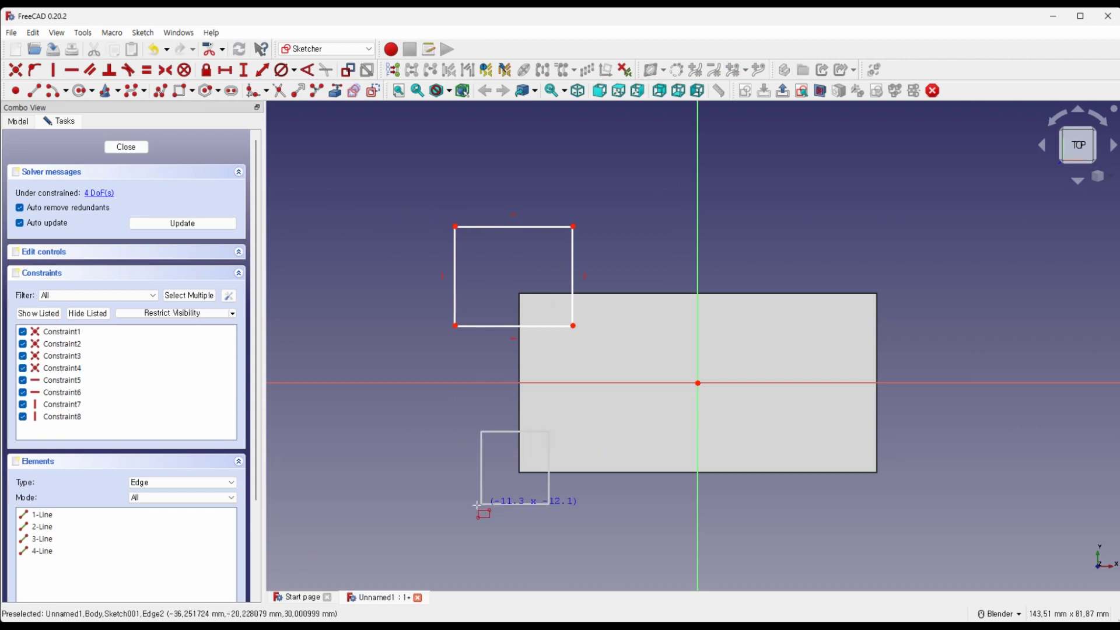
left_click(465, 512)
left_click(832, 325)
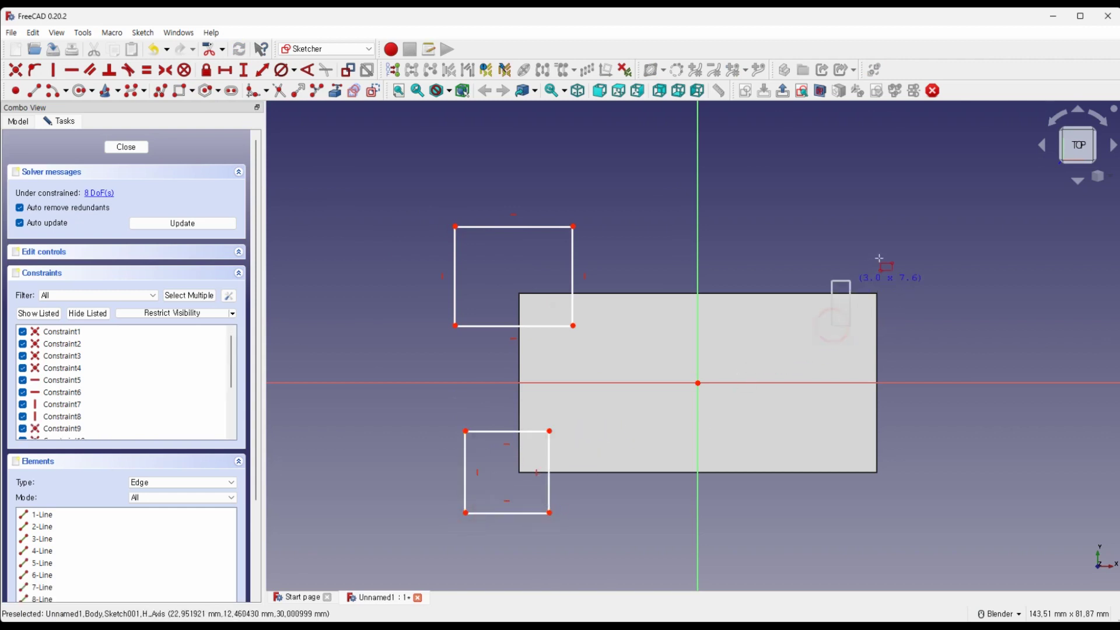
left_click(929, 237)
left_click(837, 422)
left_click(921, 505)
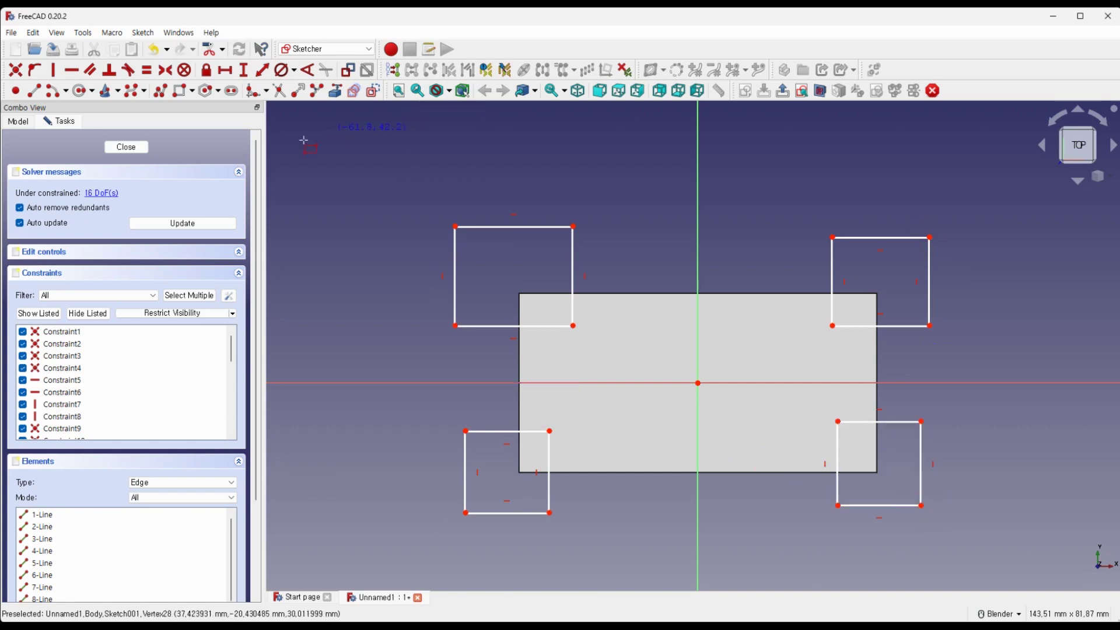
Set the top-left rectangle's inner corner 20 mm horizontally from the origin, then switch to the PDF.
left_click(227, 72)
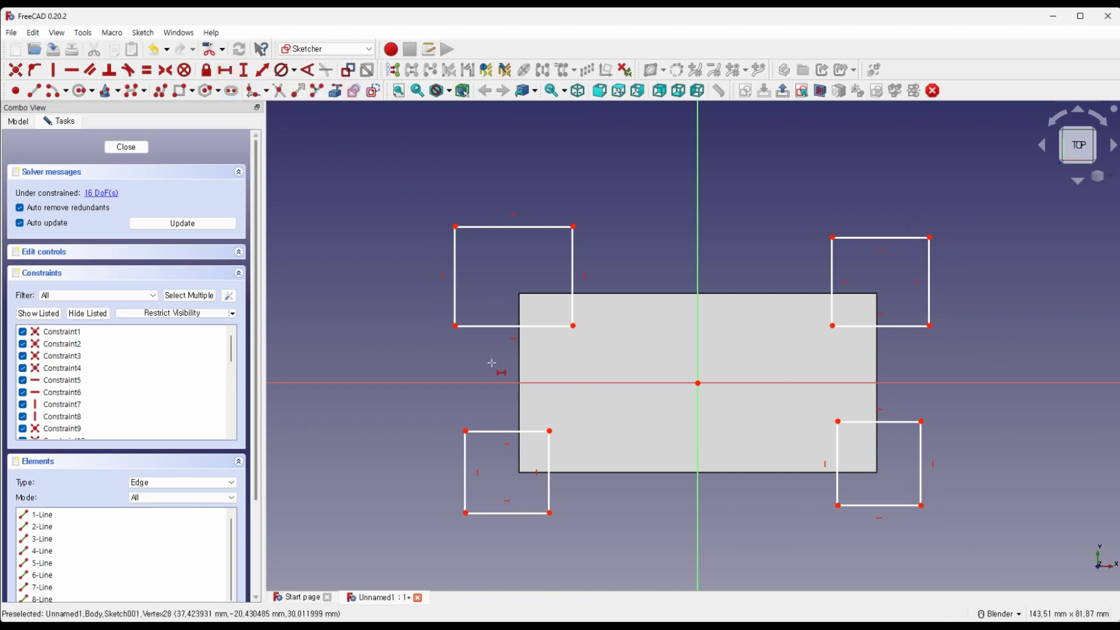
left_click(574, 325)
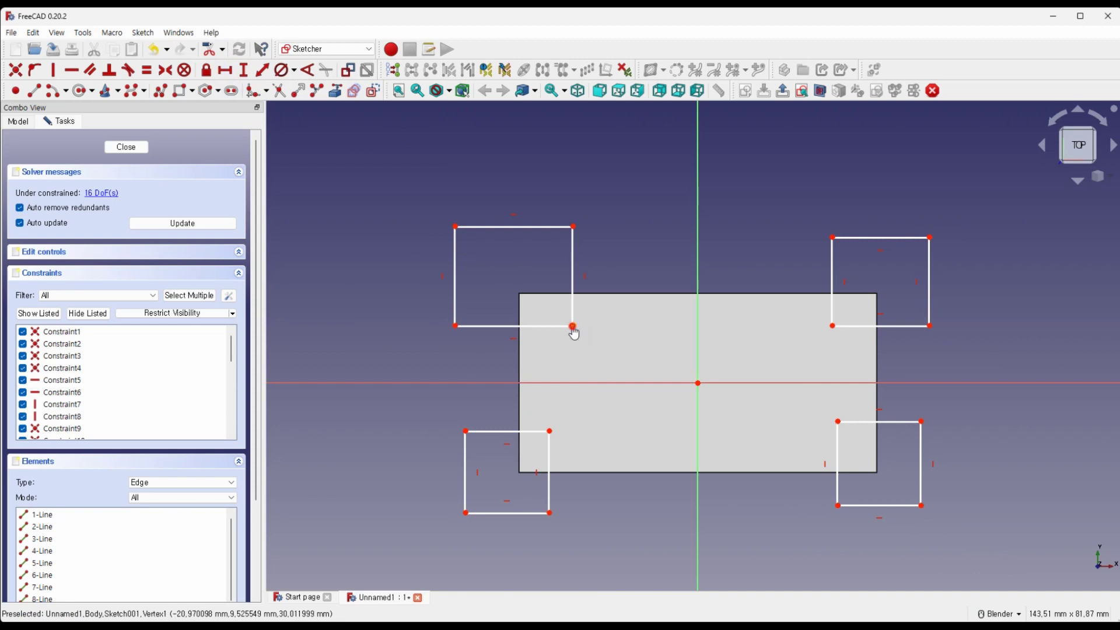
left_click(698, 384)
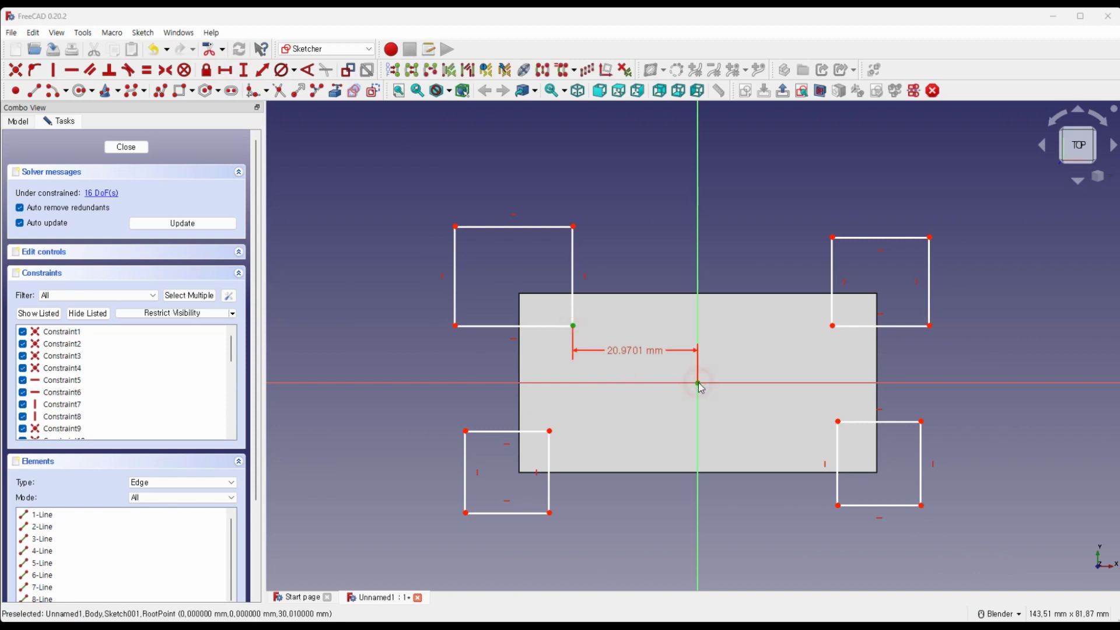
type("20")
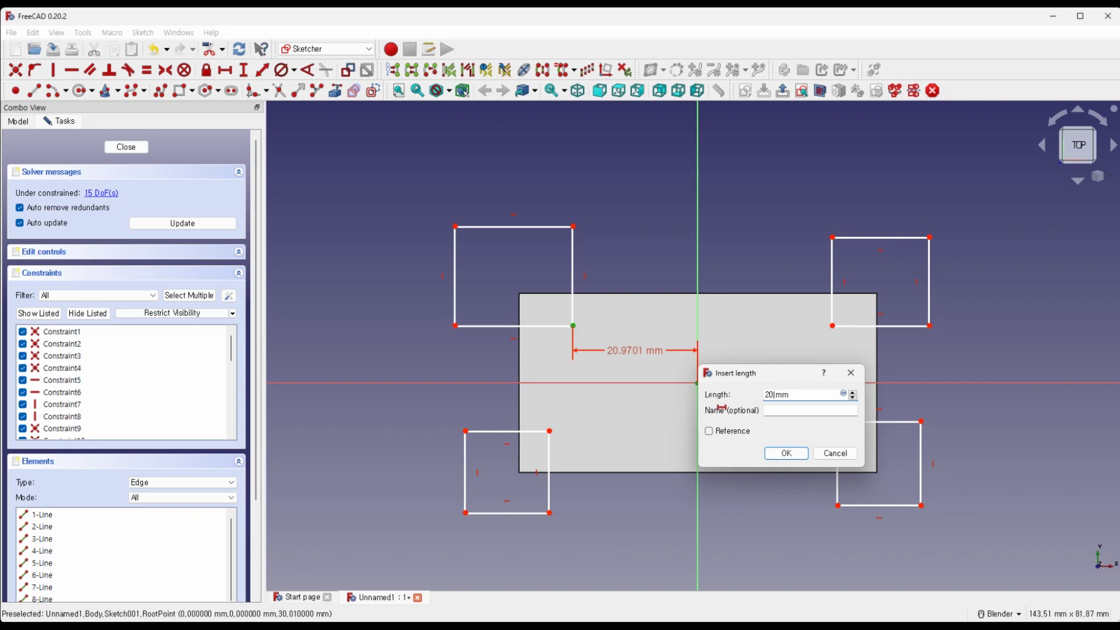
key("Return")
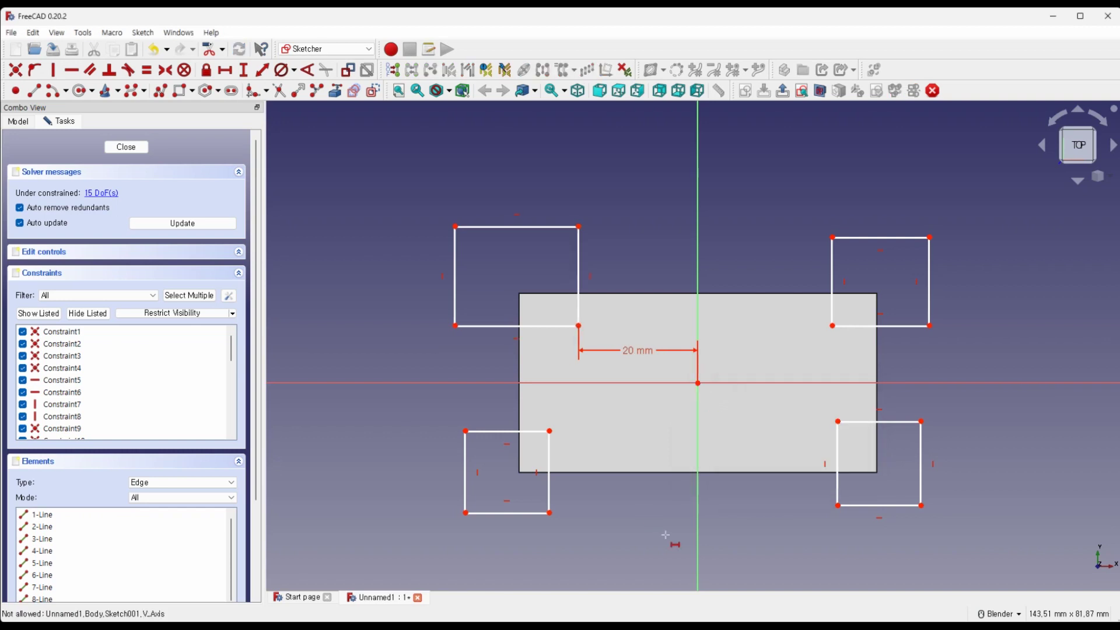
key("alt+Tab")
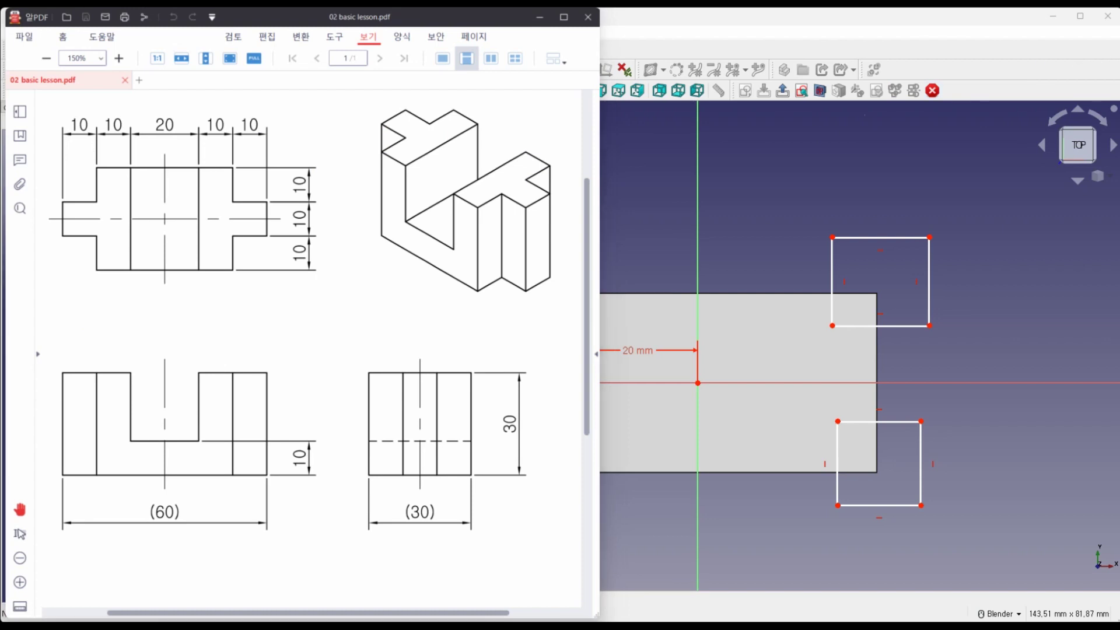
Circle the top-left 10 dimension and mark the left notch's 20 mm distance in red.
left_click(78, 135)
left_click_drag(72, 136, 88, 133)
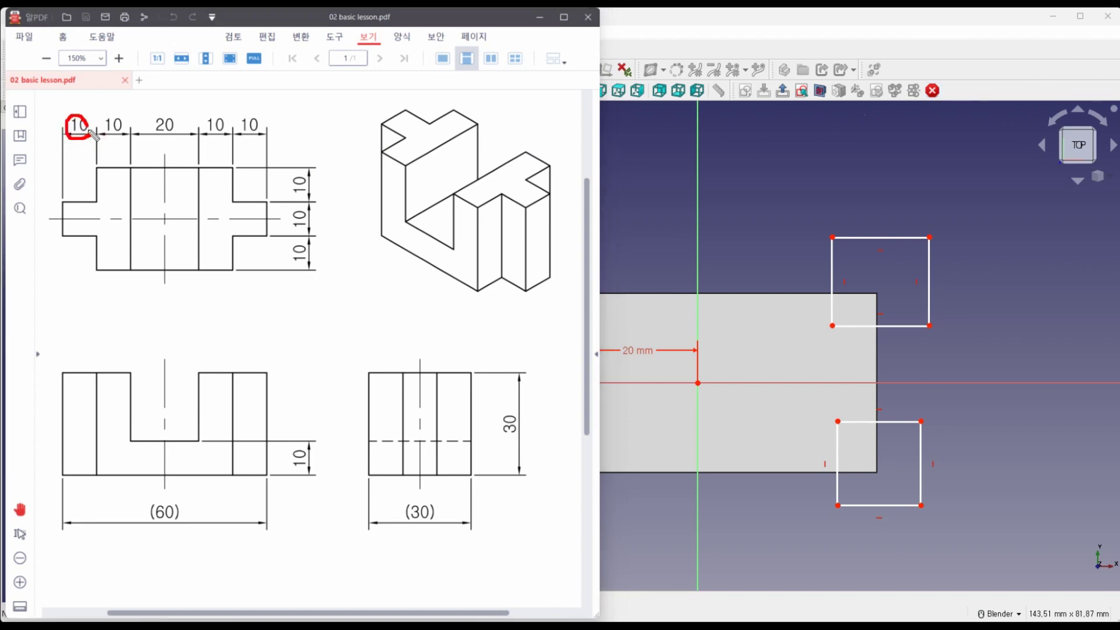
mouse_move(58, 200)
left_mouse_down()
mouse_move(89, 201)
mouse_move(92, 160)
left_mouse_up()
left_click_drag(132, 166, 163, 149)
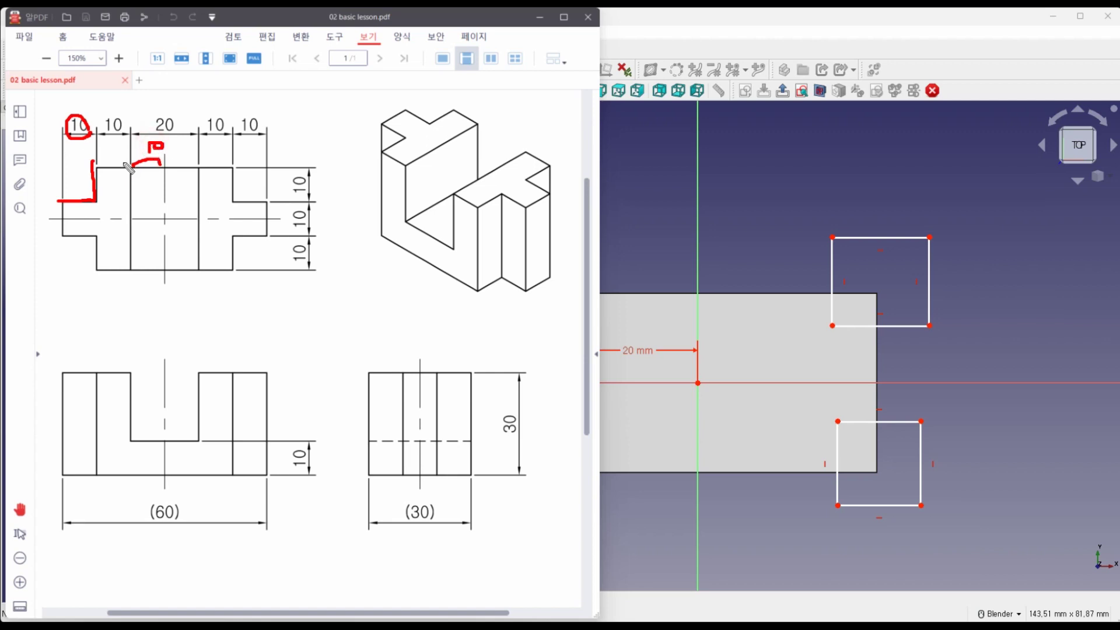
mouse_move(98, 169)
left_mouse_down()
mouse_move(153, 169)
mouse_move(130, 190)
left_mouse_up()
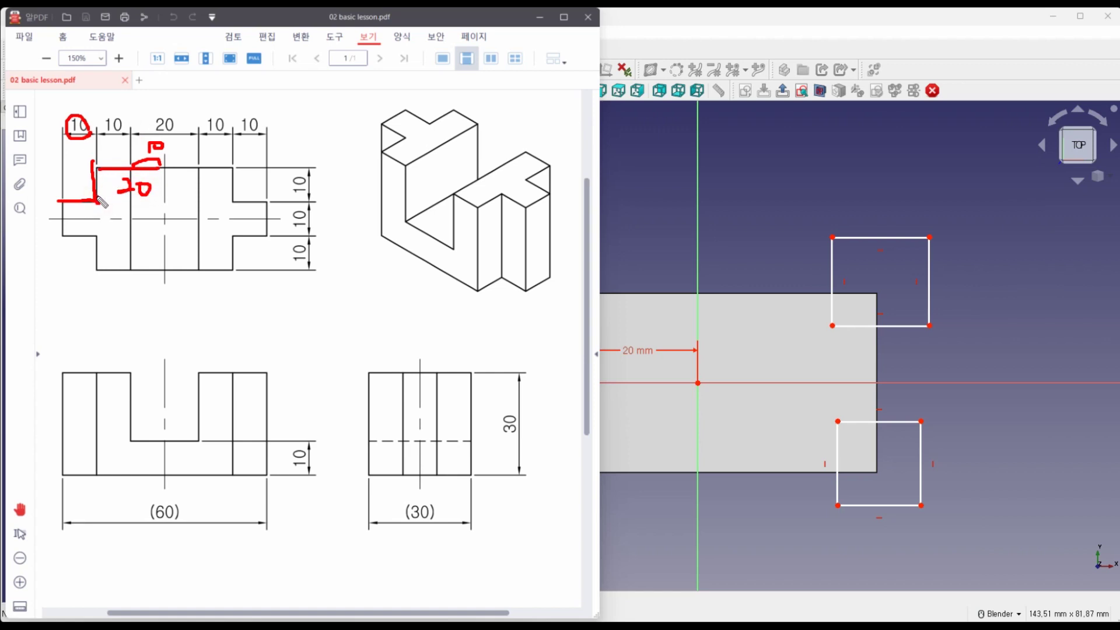
Mark the centre, both notch edges and the middle 10 height, then hide the PDF viewer.
left_click(166, 216)
left_click(96, 234)
left_click(78, 220)
mouse_move(90, 219)
left_mouse_down()
mouse_move(92, 234)
mouse_move(75, 230)
left_mouse_up()
left_click_drag(304, 232, 302, 235)
left_click(252, 221)
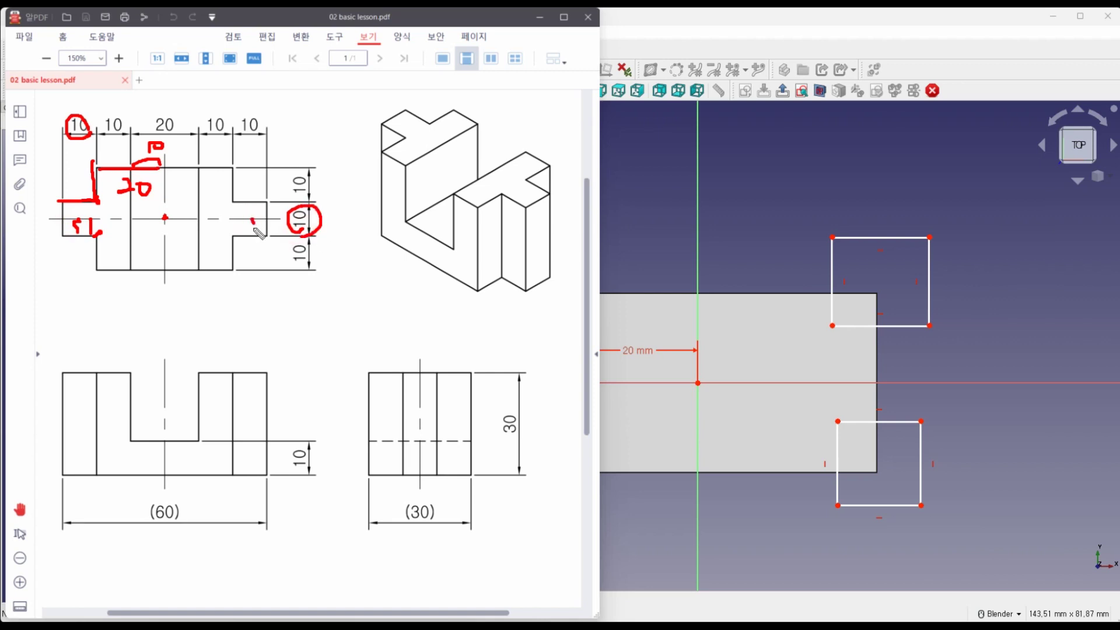
left_click_drag(253, 201, 263, 244)
left_click(542, 18)
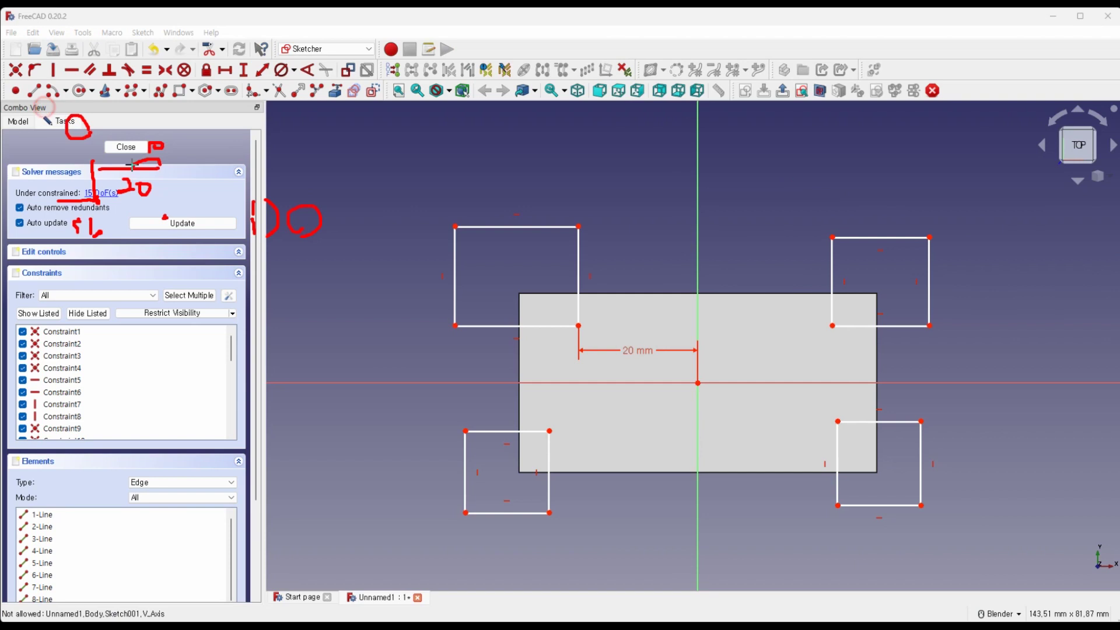
Set 20 mm horizontal distances from the origin to the bottom-left and top-right rectangles.
key("Escape")
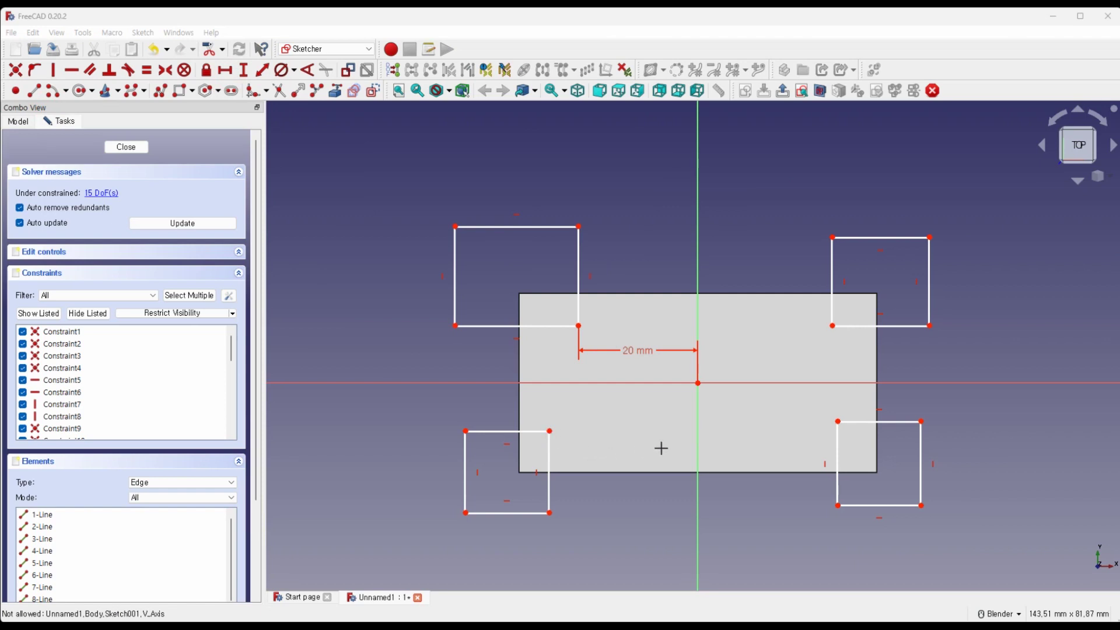
left_click(697, 383)
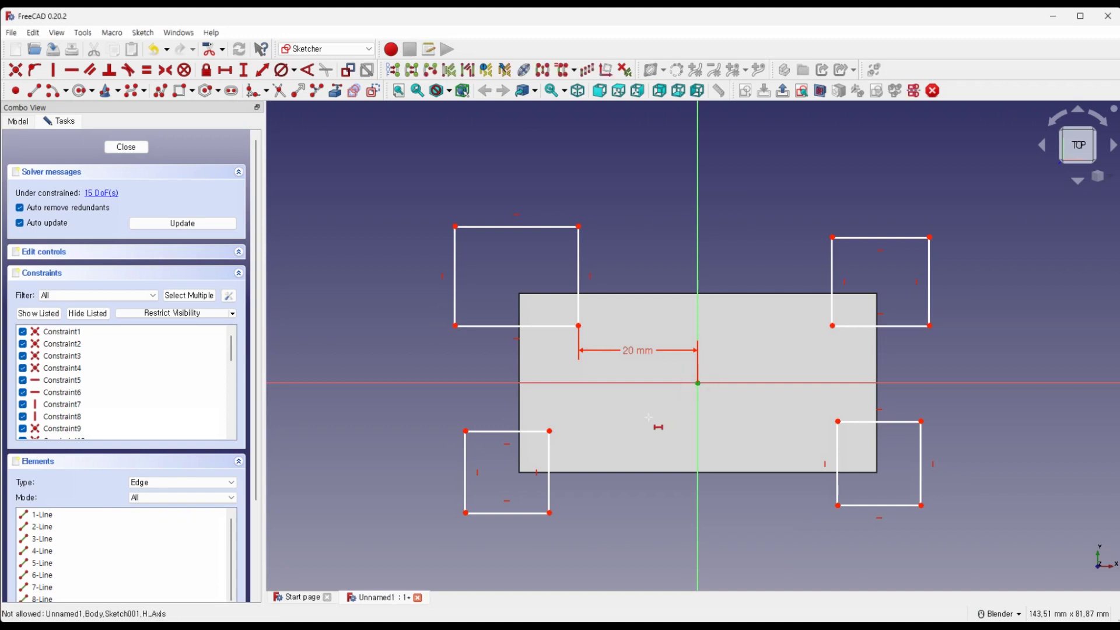
left_click(548, 431)
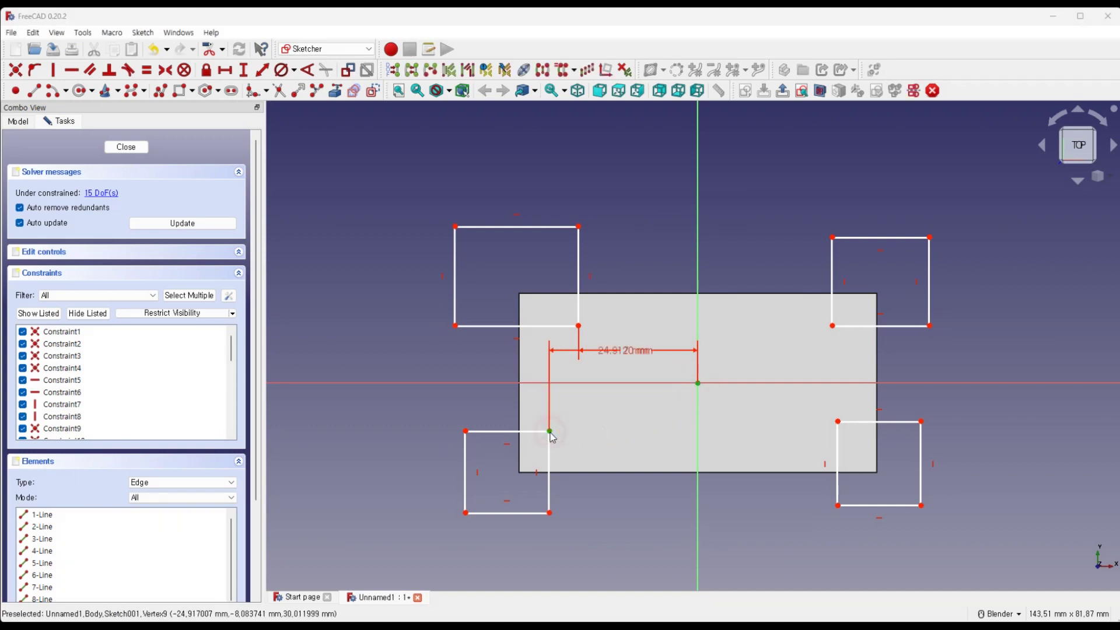
type("20")
key("Return")
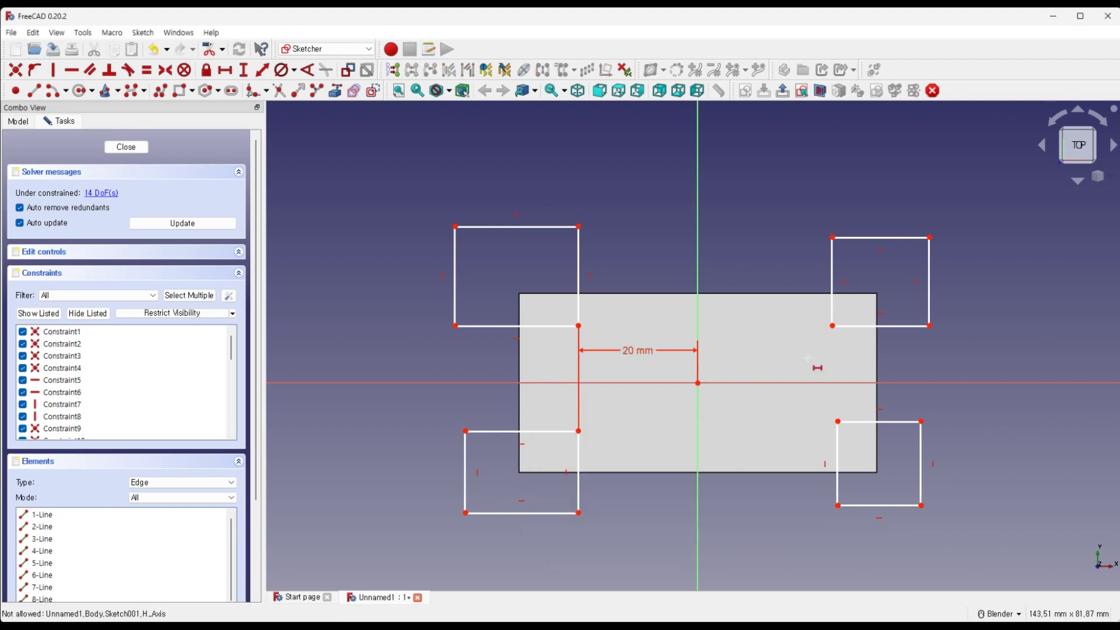
left_click(698, 383)
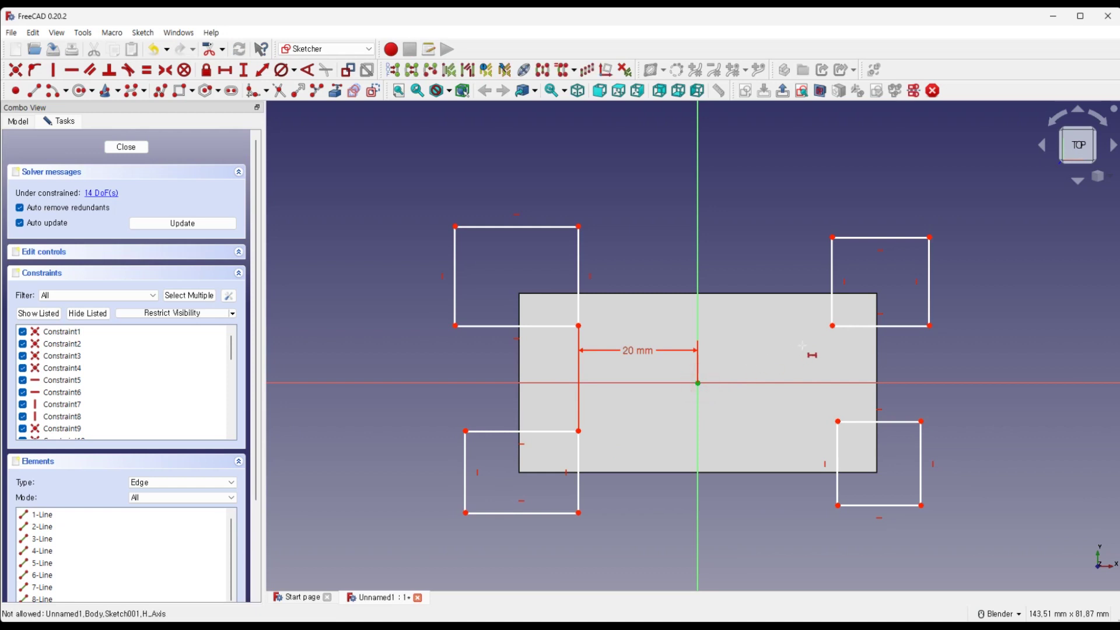
left_click(832, 325)
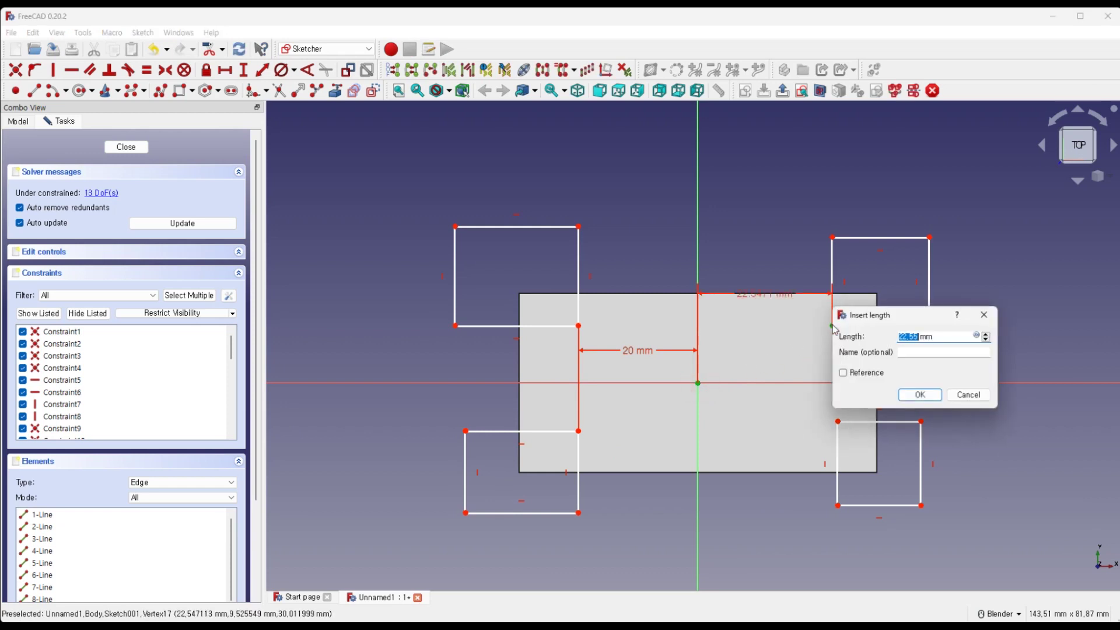
type("2")
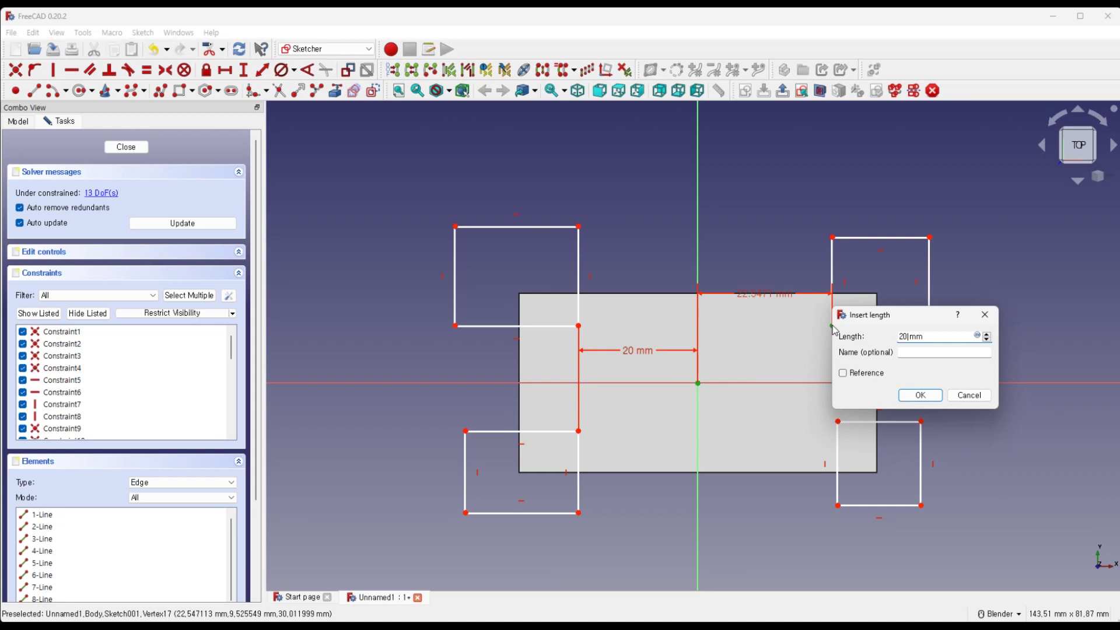
key("Return")
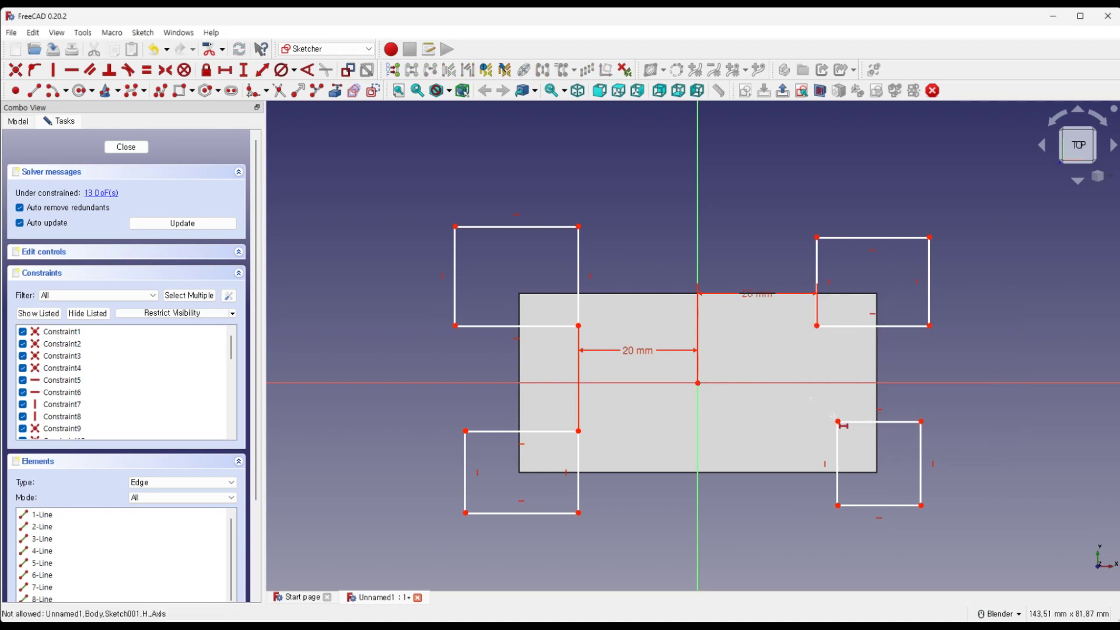
Add a 20 mm distance to the lower-right rectangle and drag the four 20 mm labels clear.
left_click(698, 383)
left_click(837, 421)
type("20")
key("Return")
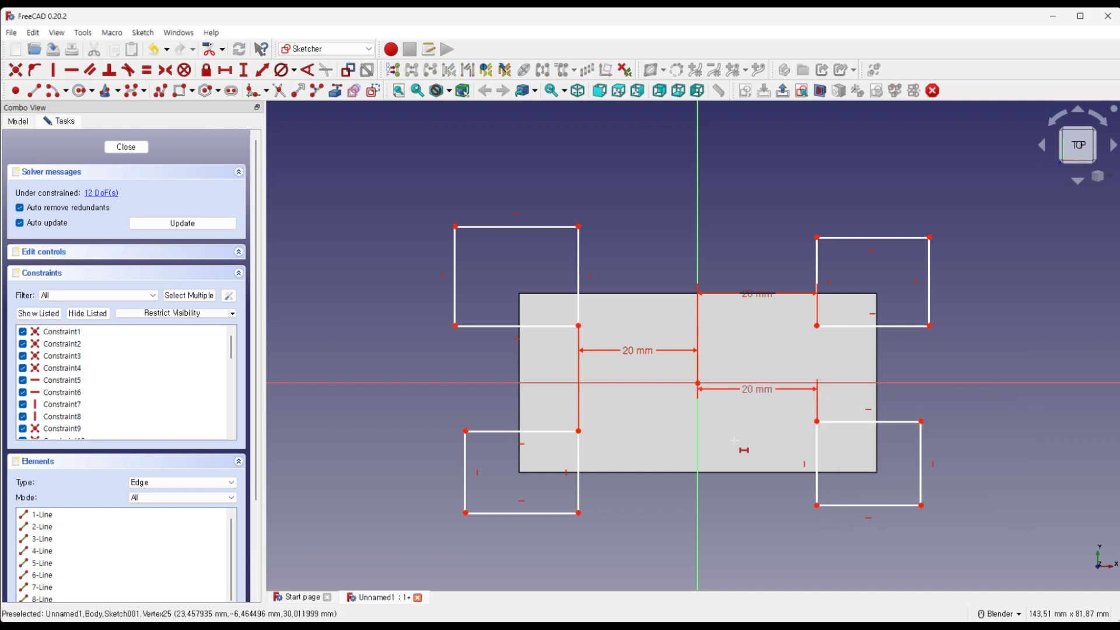
key("Escape")
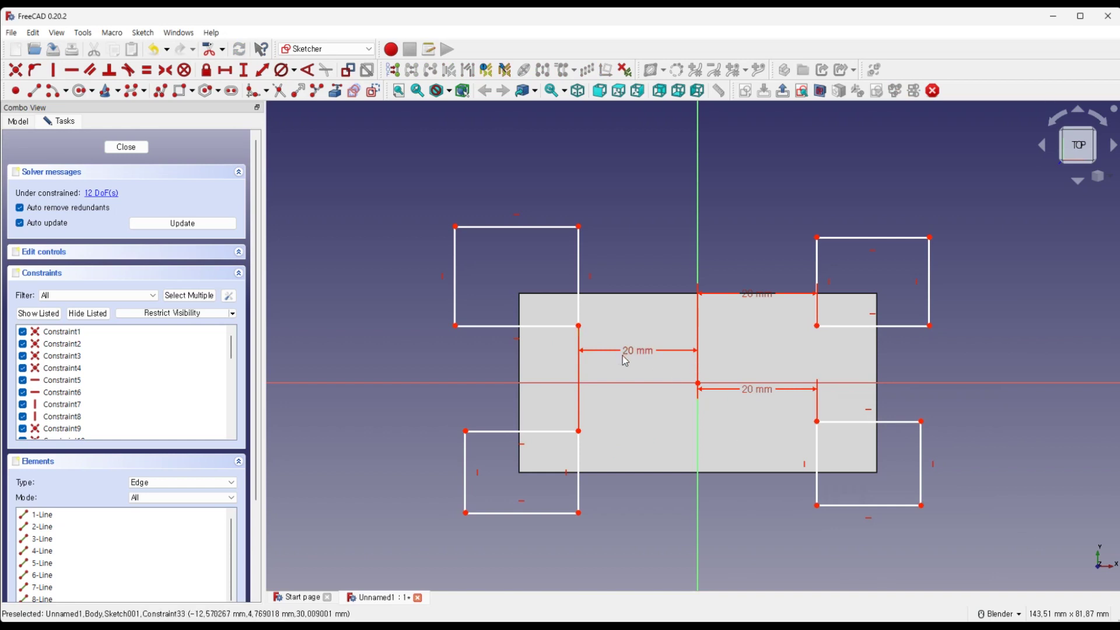
left_click_drag(625, 360, 625, 194)
left_click_drag(632, 351, 635, 545)
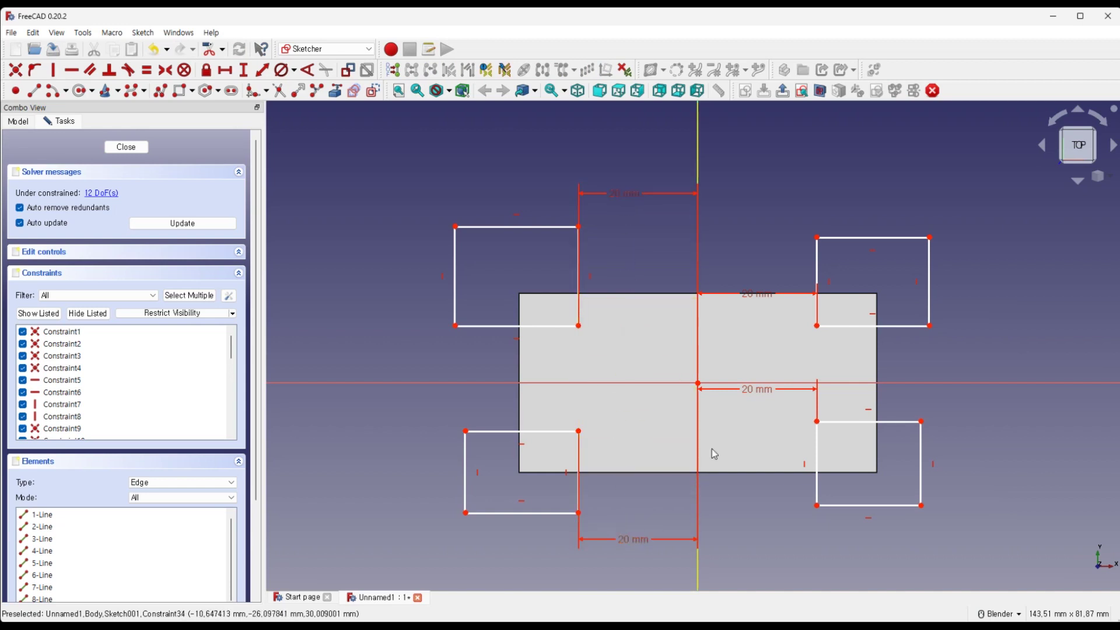
left_click_drag(753, 390, 761, 549)
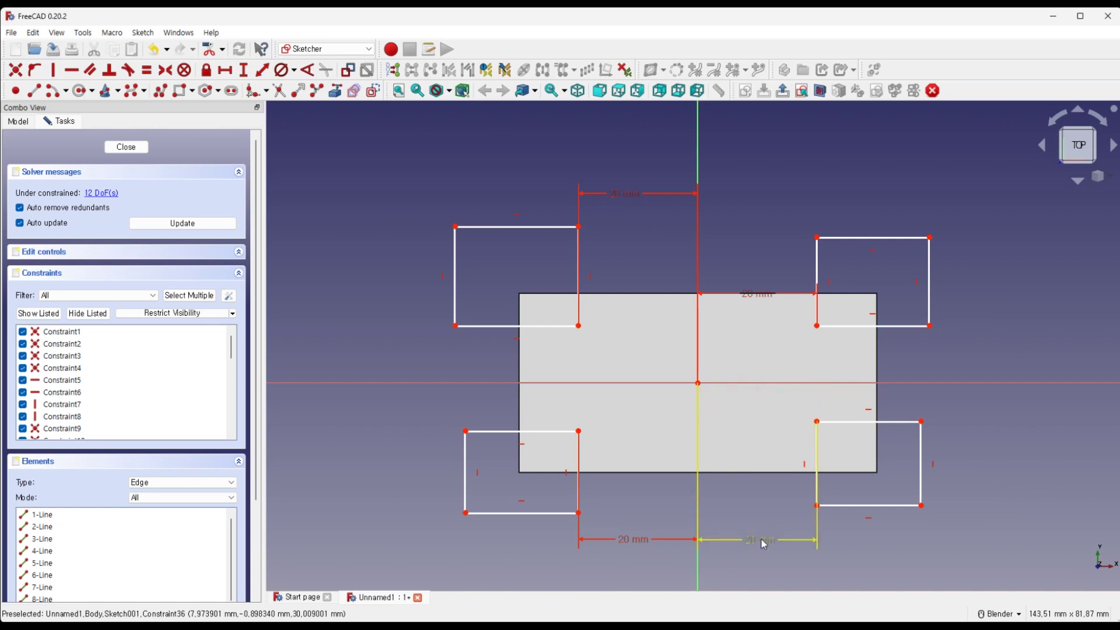
left_click_drag(753, 311, 752, 193)
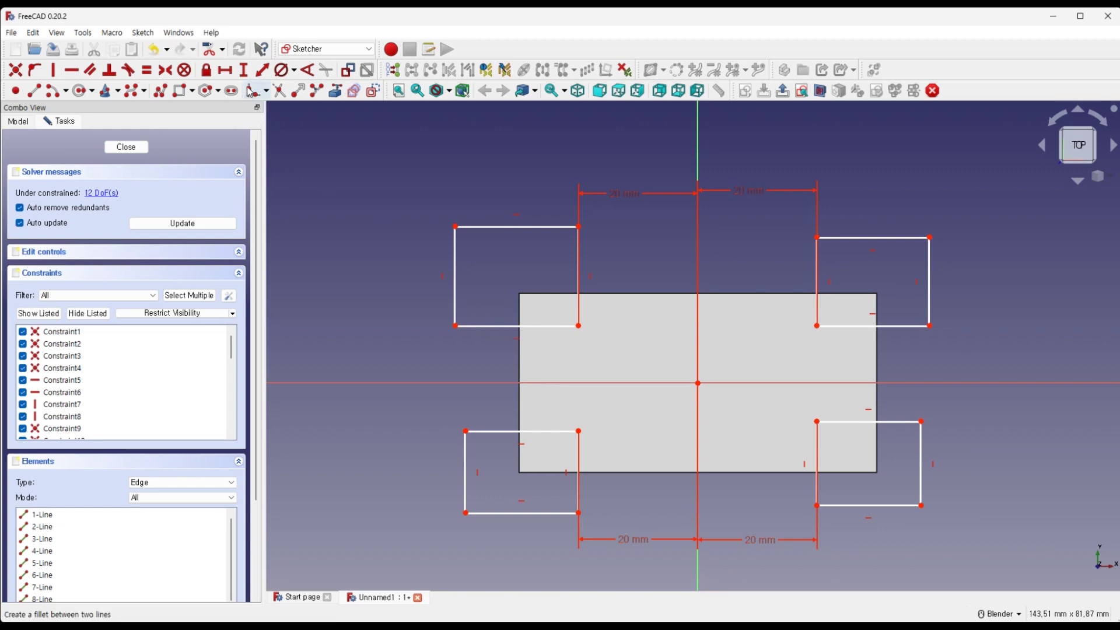
Set 5 mm vertical distances from the origin to the upper-left and lower-left rectangle corners.
left_click(243, 70)
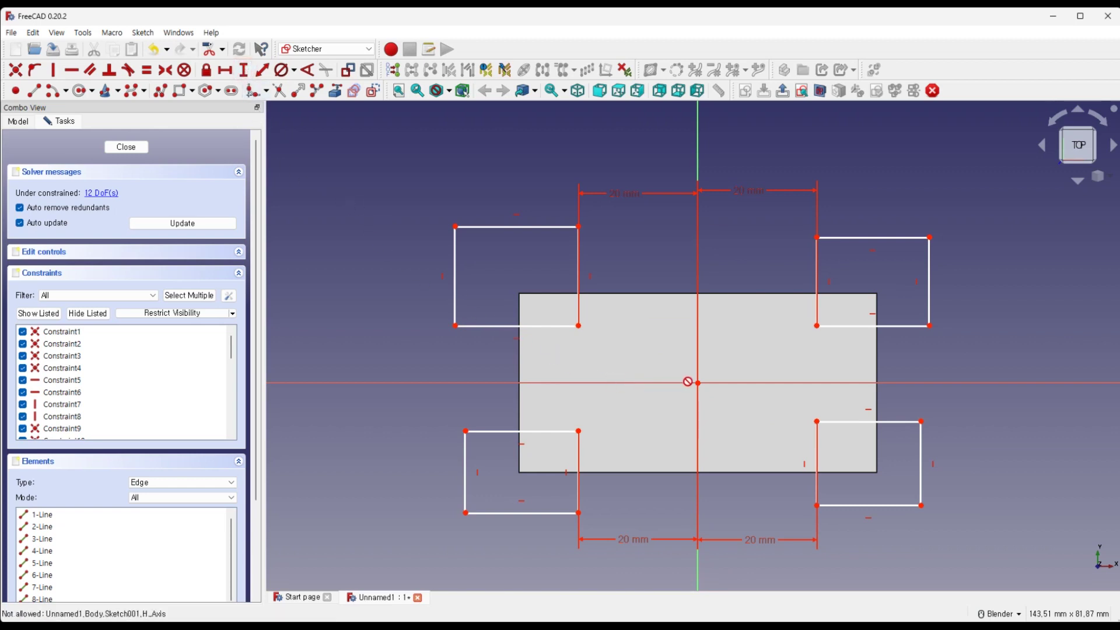
left_click(698, 383)
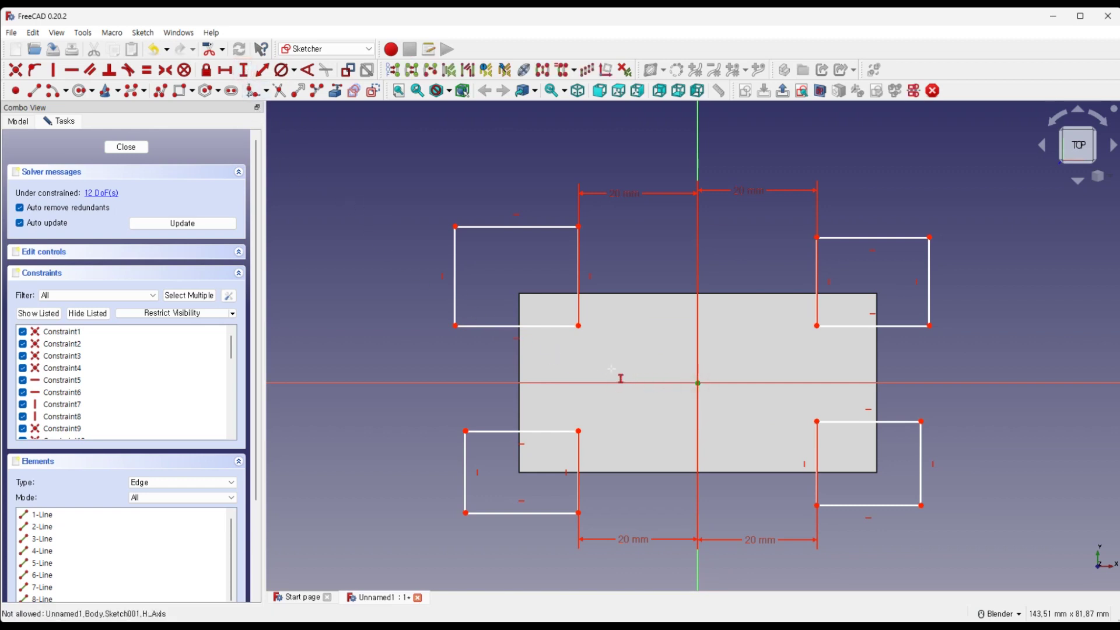
left_click(578, 326)
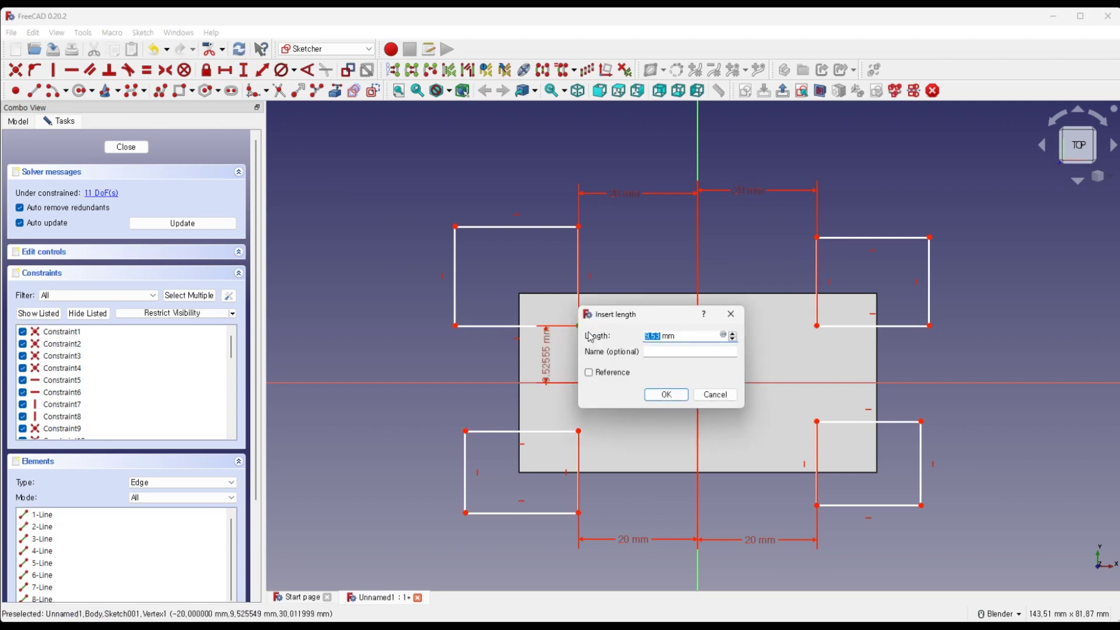
type("5")
key("Return")
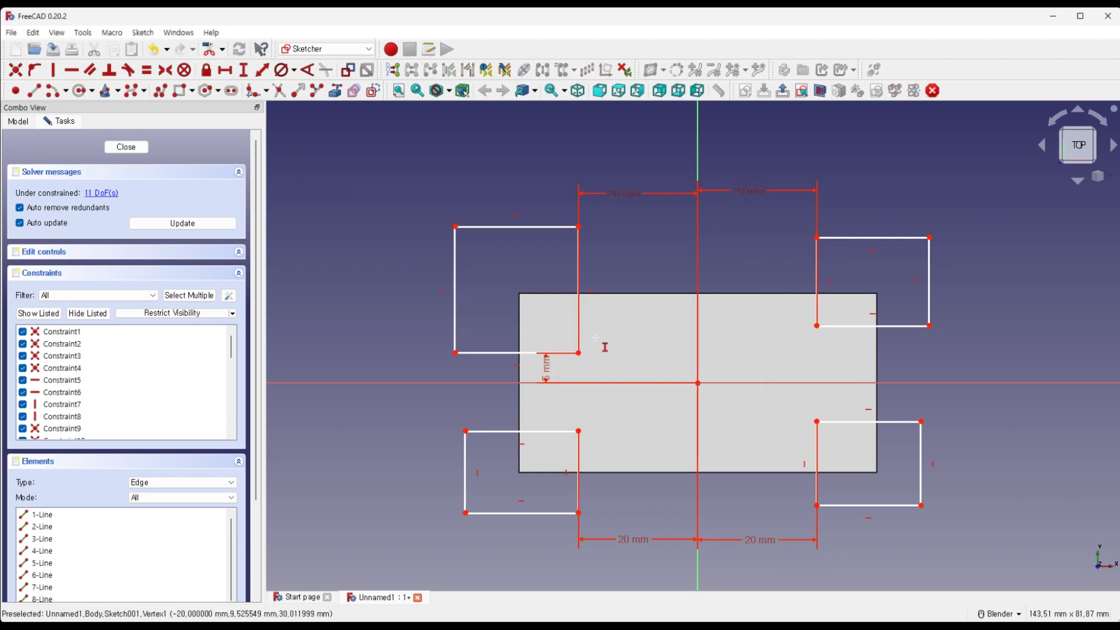
left_click(699, 383)
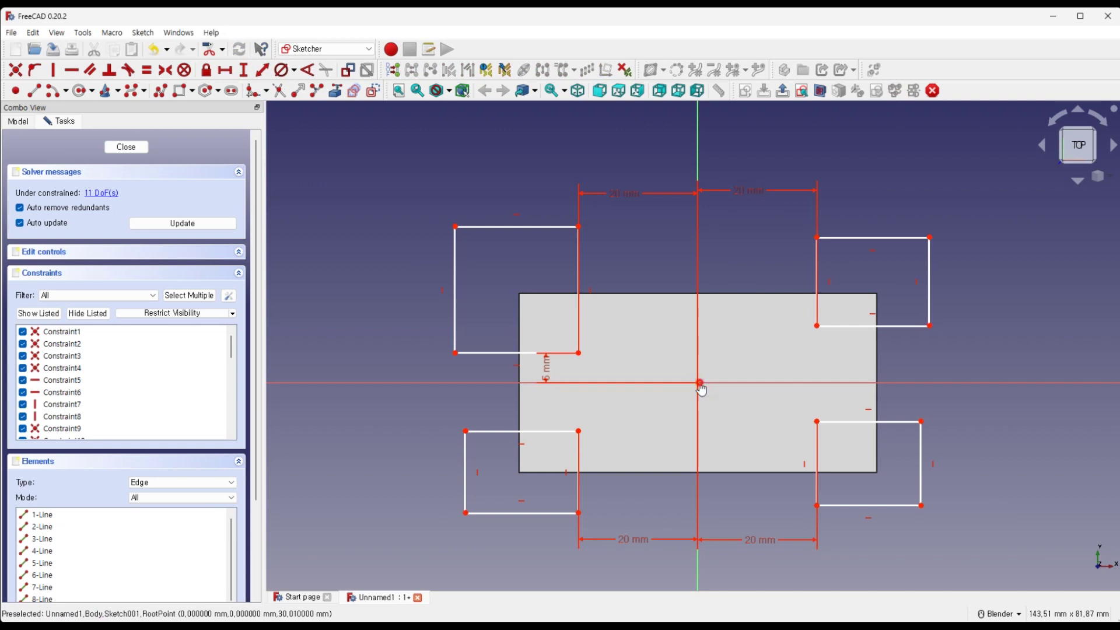
left_click(578, 431)
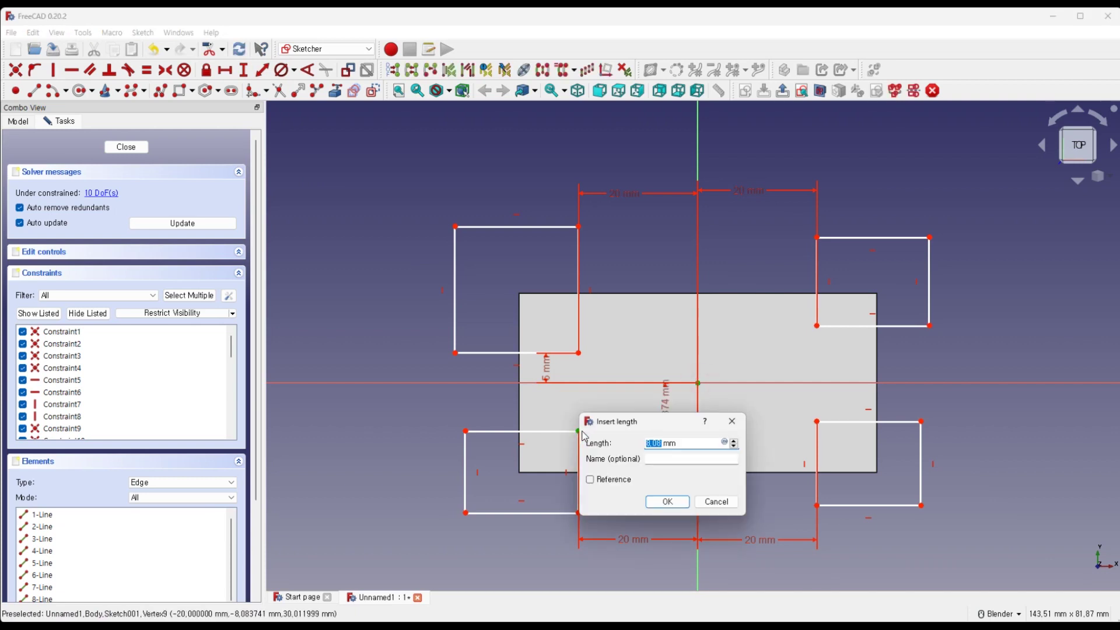
type("5")
key("Return")
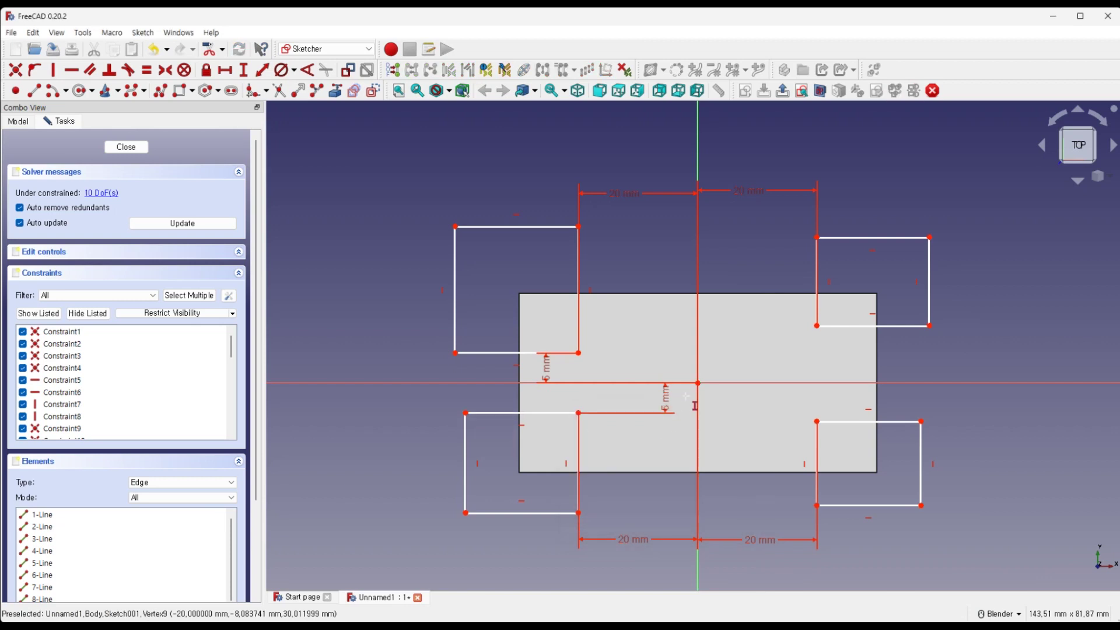
Set vertical distances of 6 mm to the lower-right and 5 mm to the upper-right corners.
left_click(698, 383)
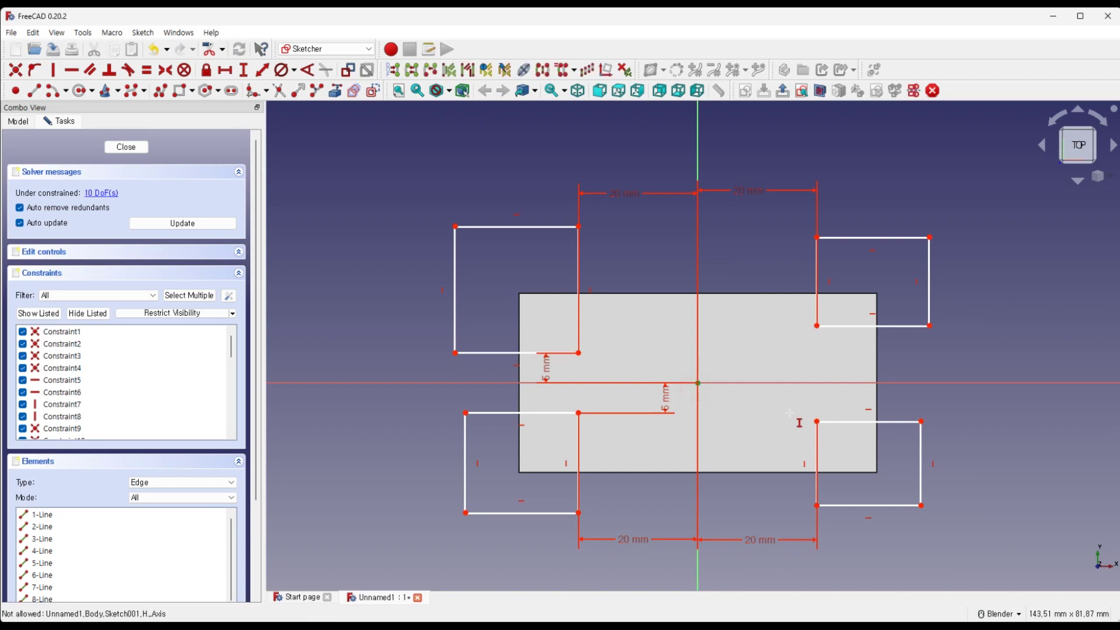
left_click(817, 422)
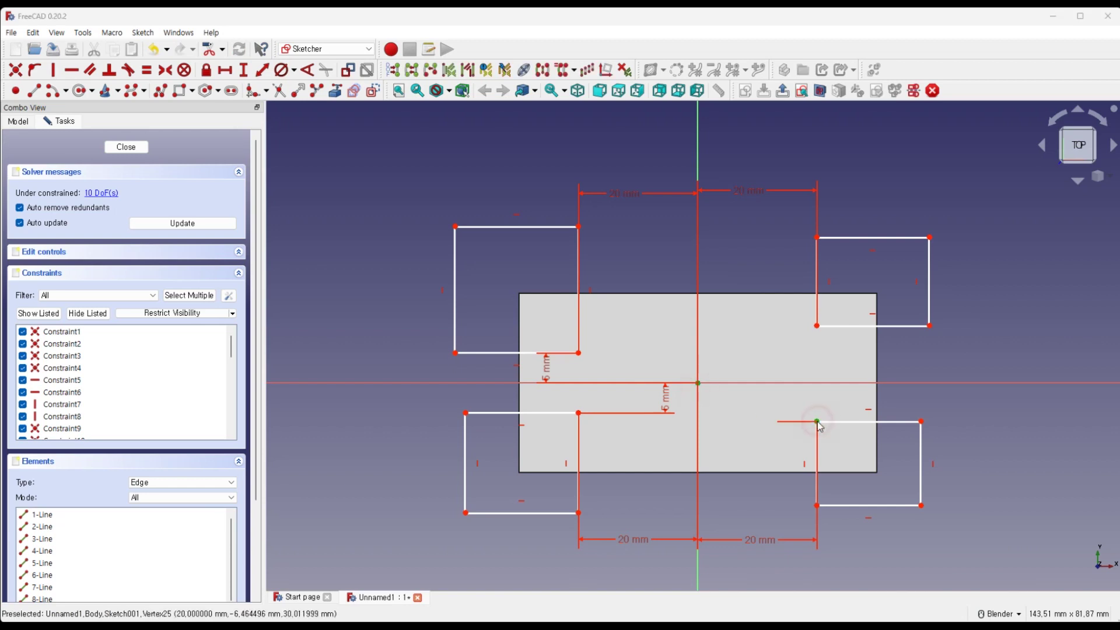
type("6")
key("Return")
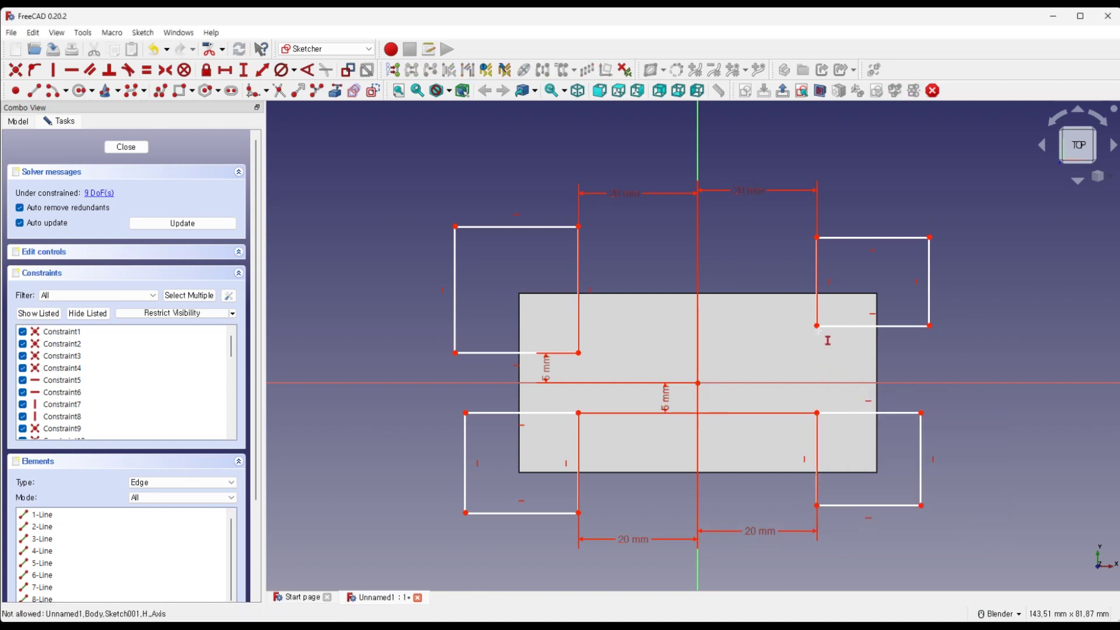
left_click(698, 382)
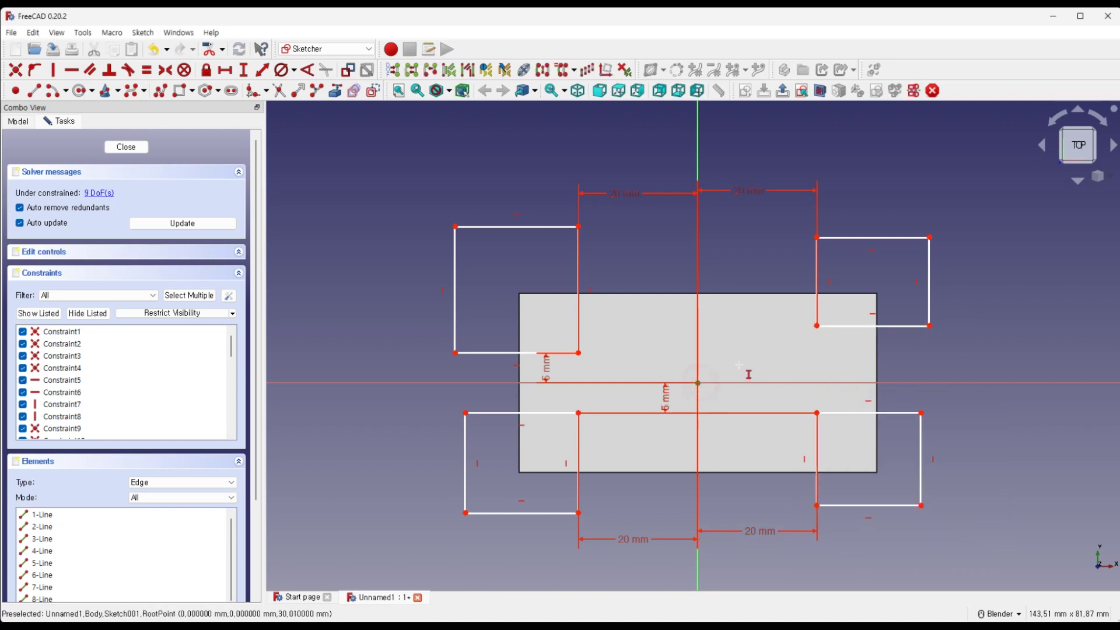
left_click(817, 325)
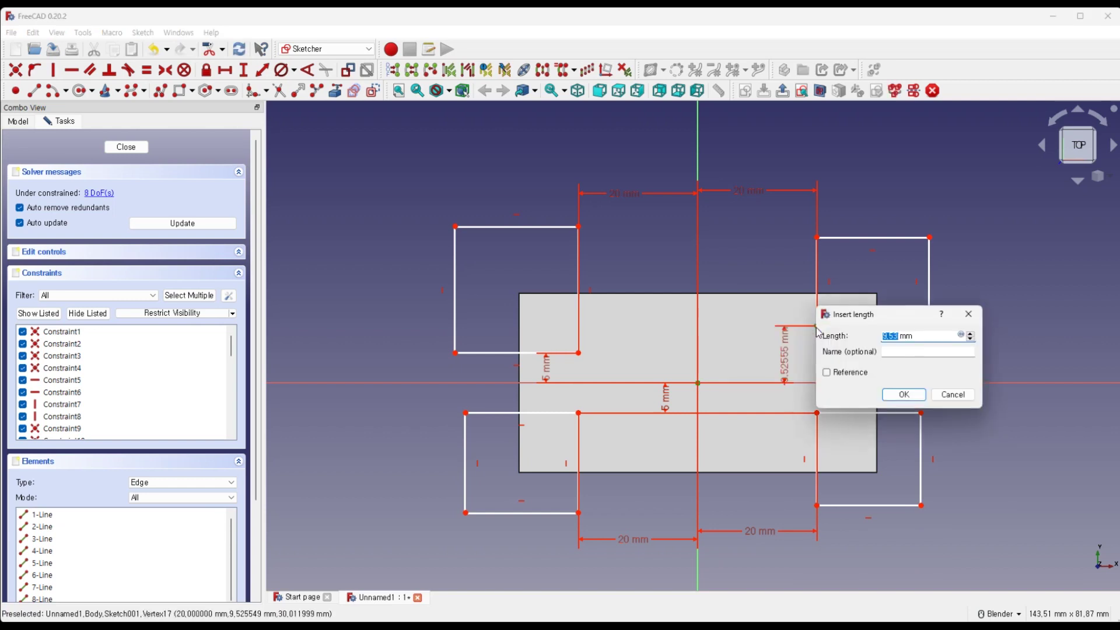
type("5")
key("Return")
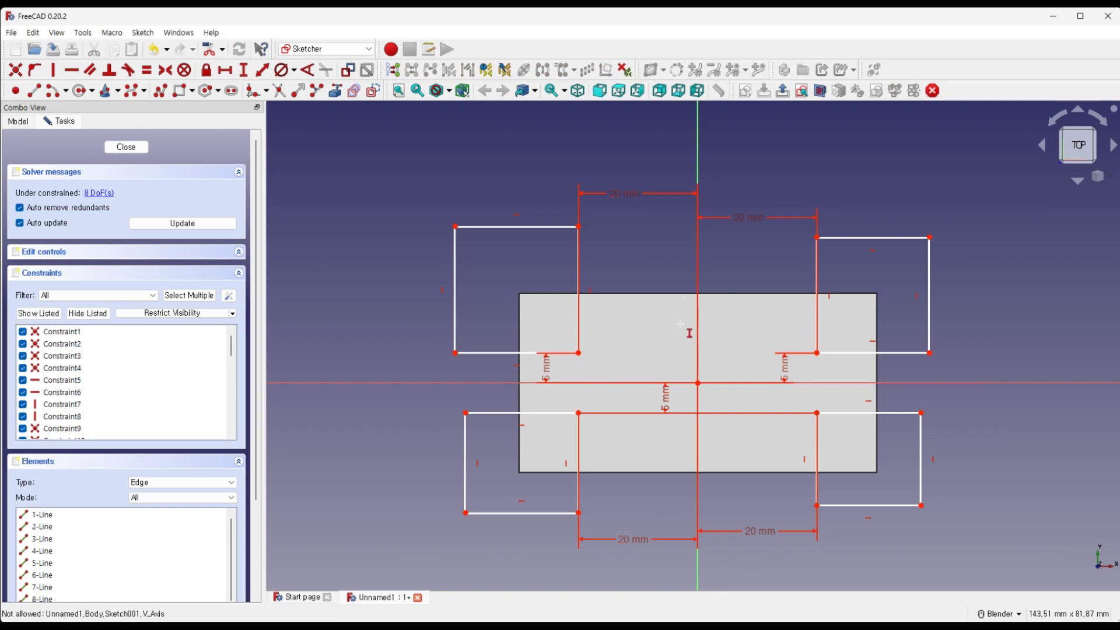
Drag the vertical dimension labels out to the left and right sides of the sketch.
left_click_drag(787, 369, 971, 371)
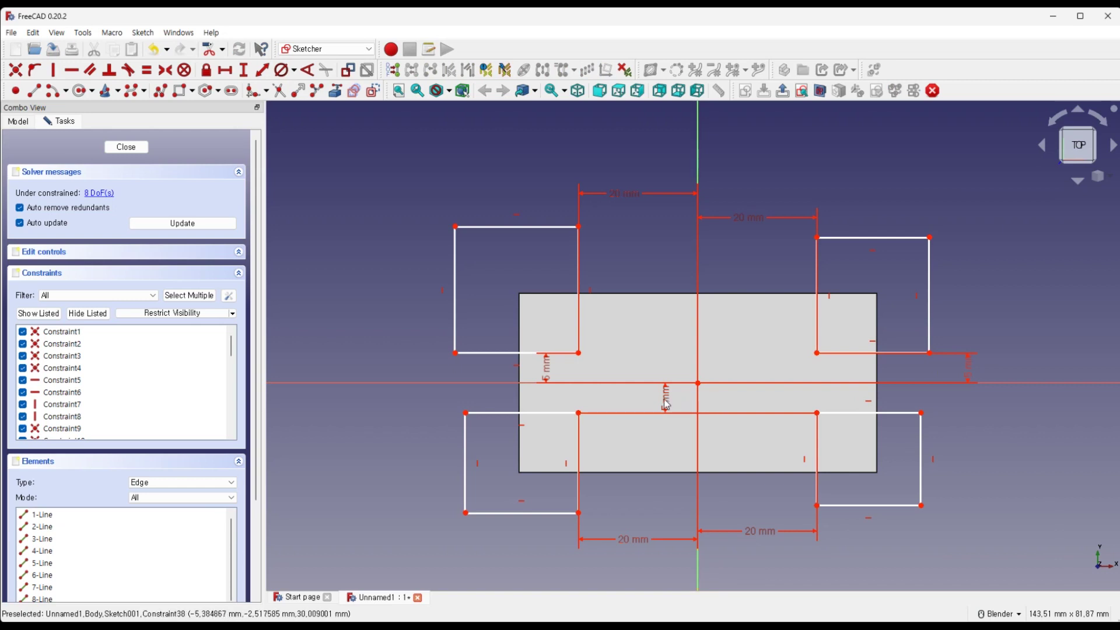
left_click_drag(667, 400, 971, 412)
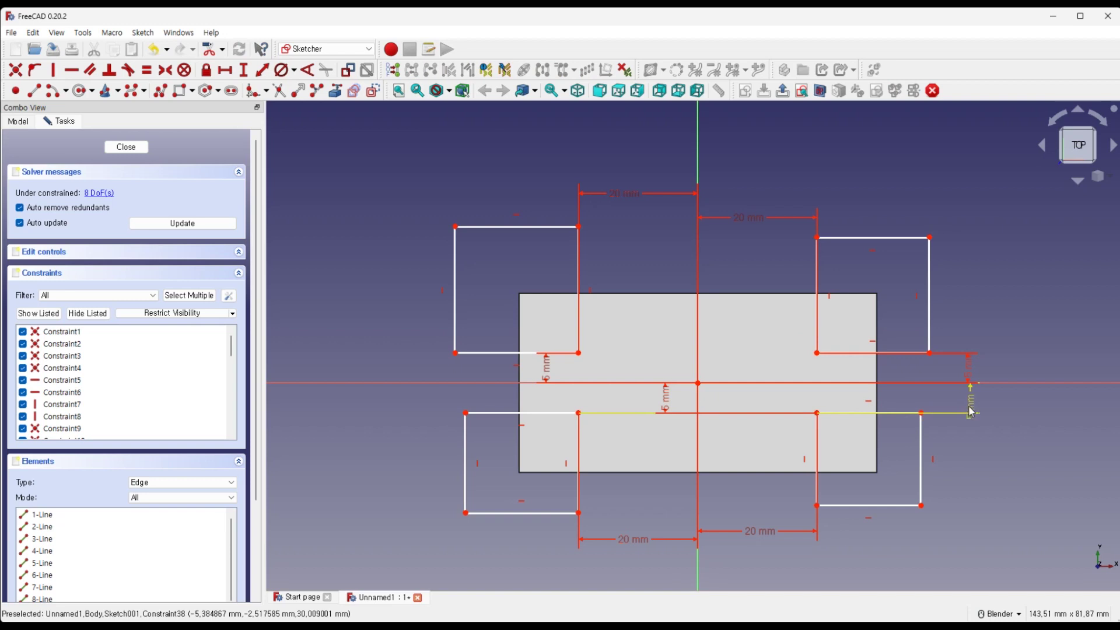
left_click_drag(665, 402, 415, 402)
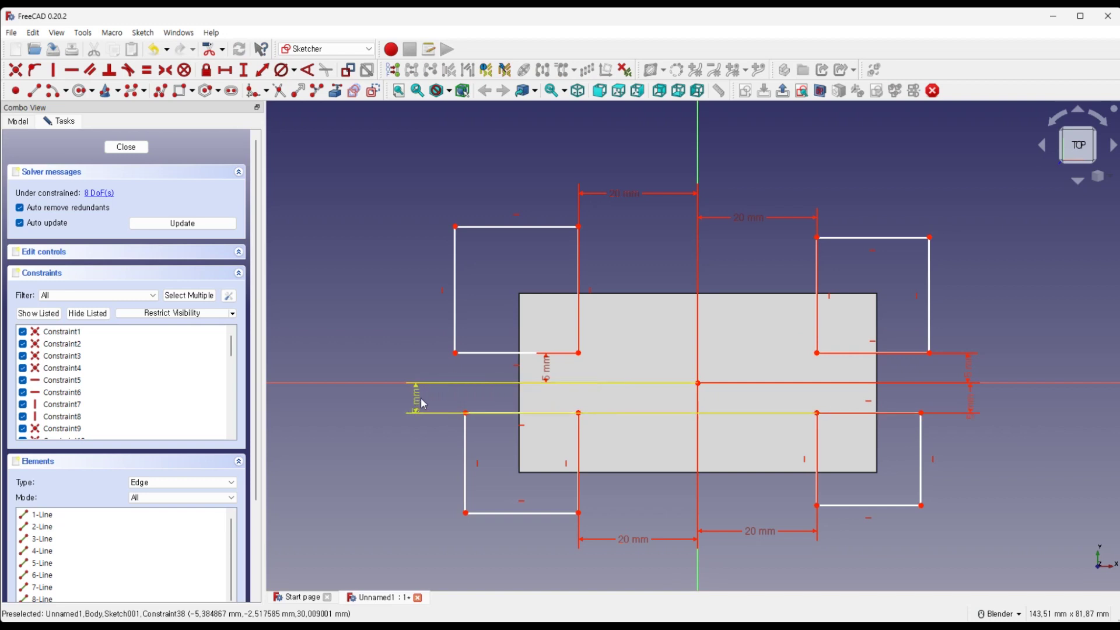
left_click_drag(485, 377, 417, 368)
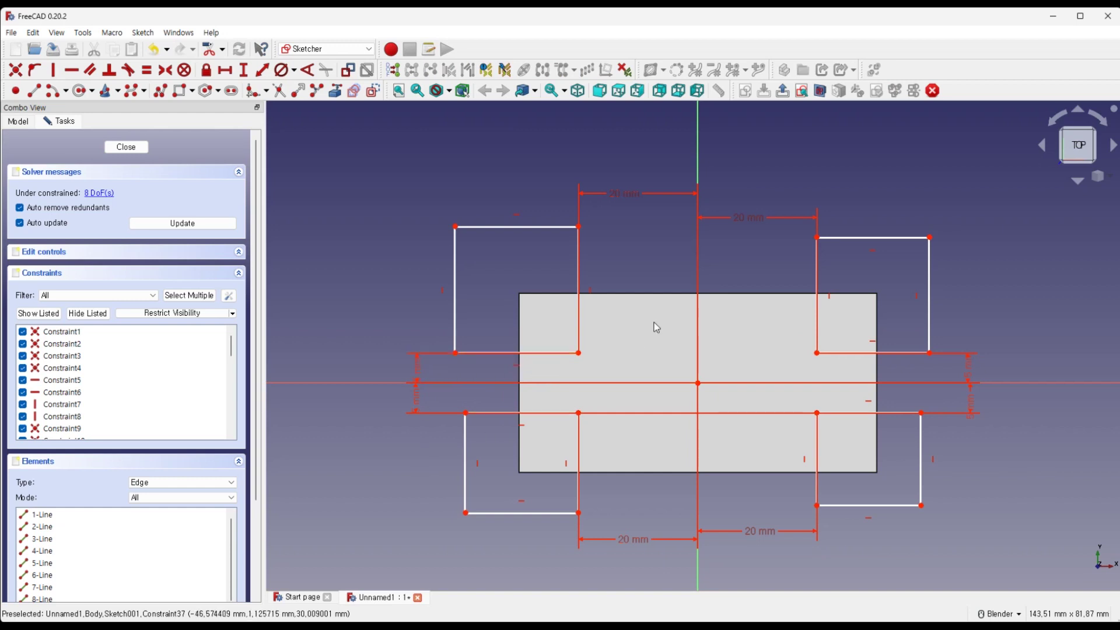
left_click_drag(744, 217, 746, 203)
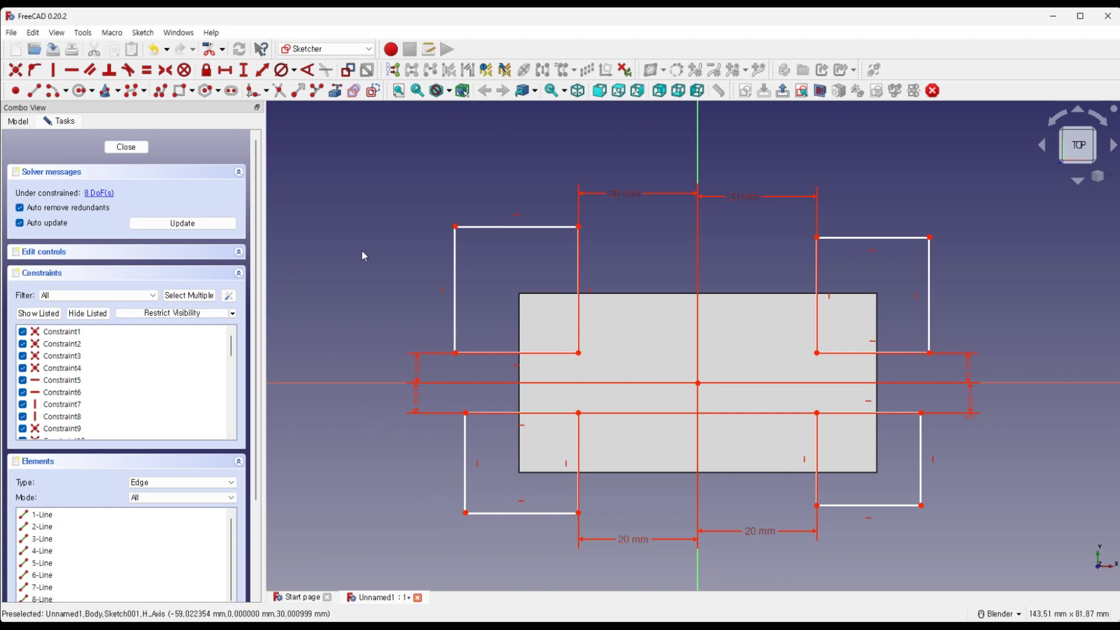
Close the notch sketch and pocket it Through all to cut the four corner notches.
left_click(139, 148)
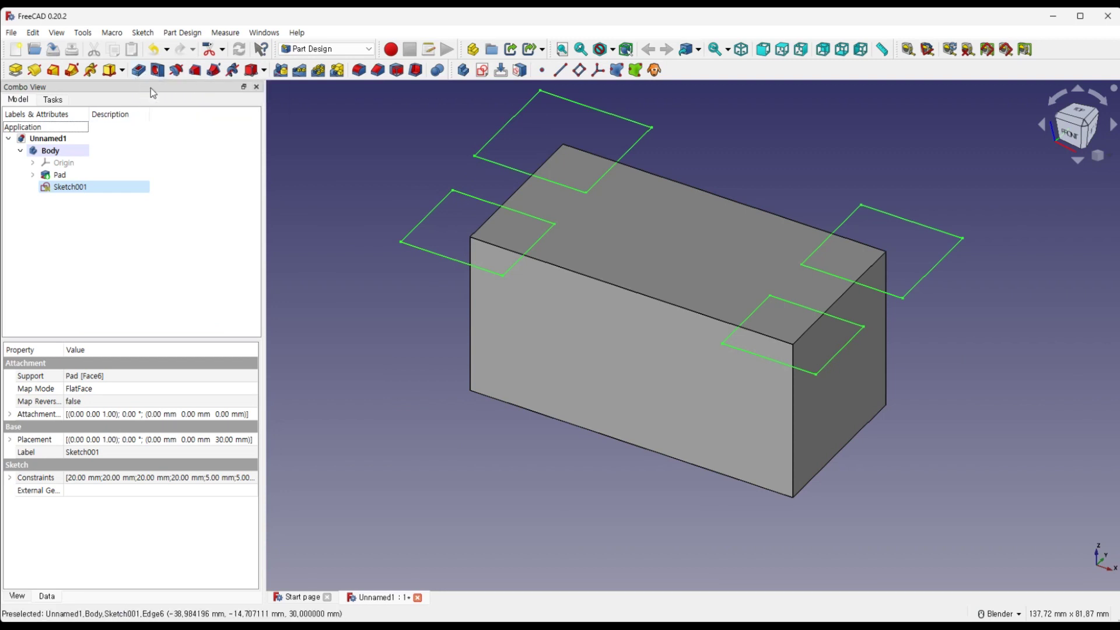
mouse_move(138, 70)
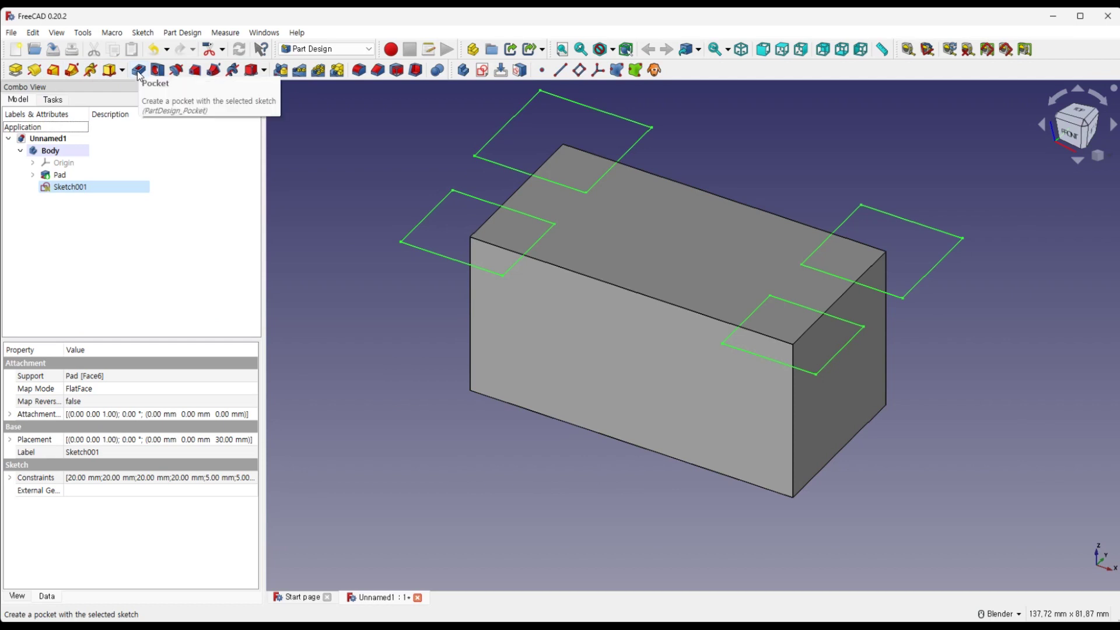
left_click(139, 71)
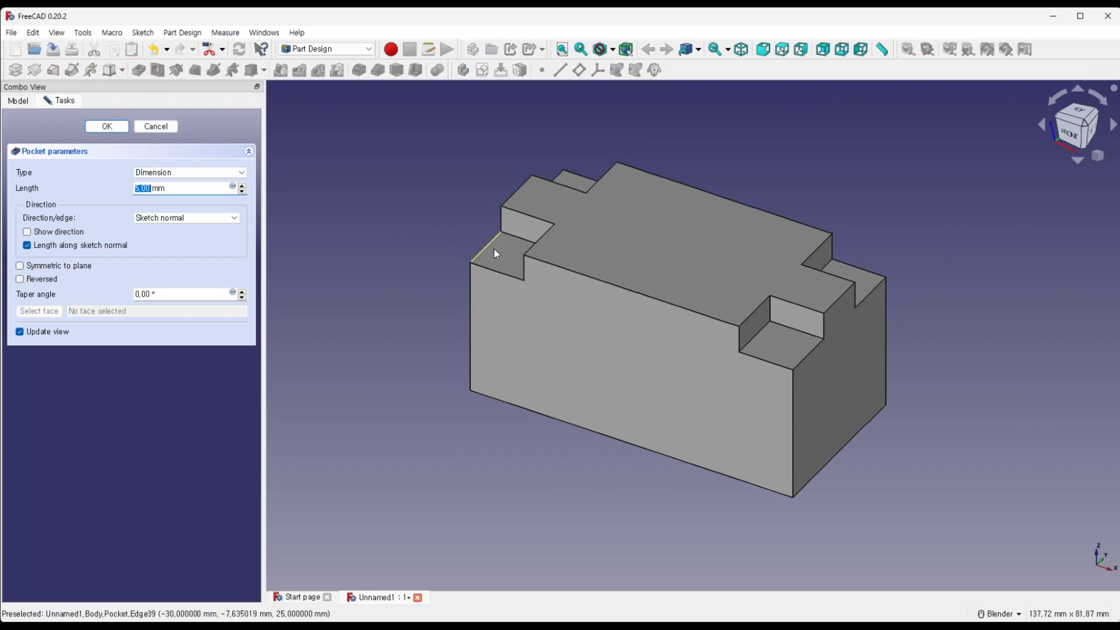
left_click_drag(221, 189, 113, 195)
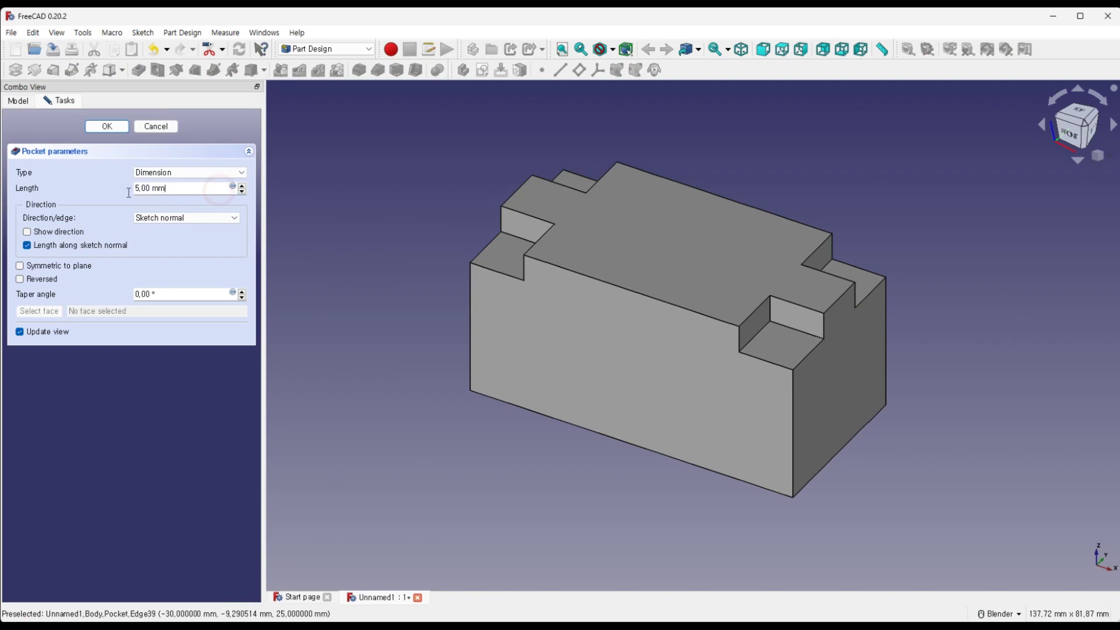
left_click(189, 173)
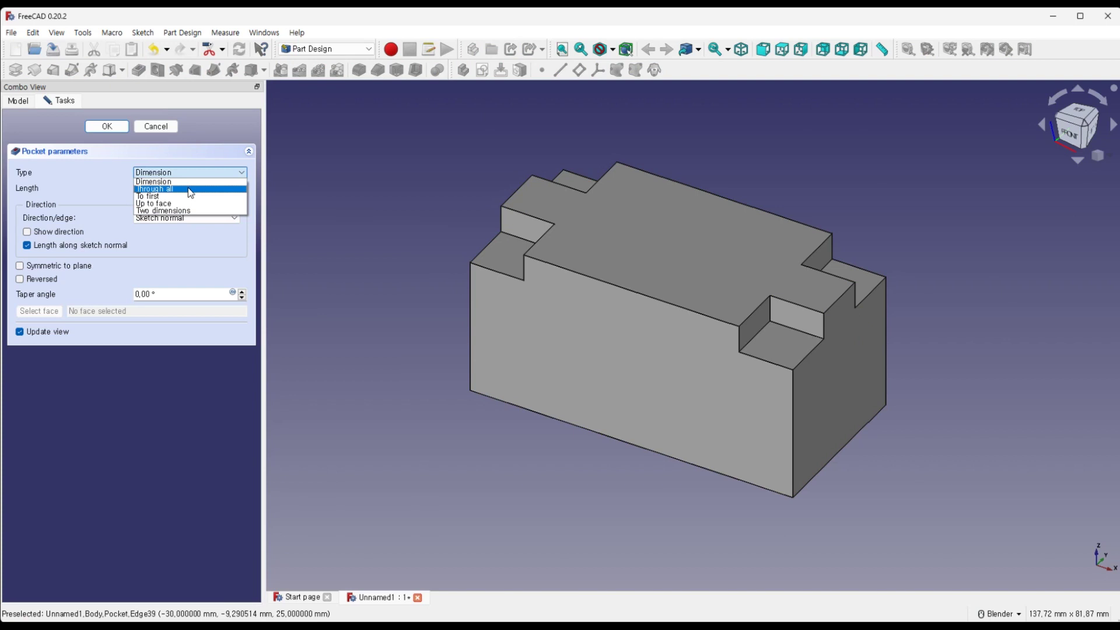
left_click(189, 190)
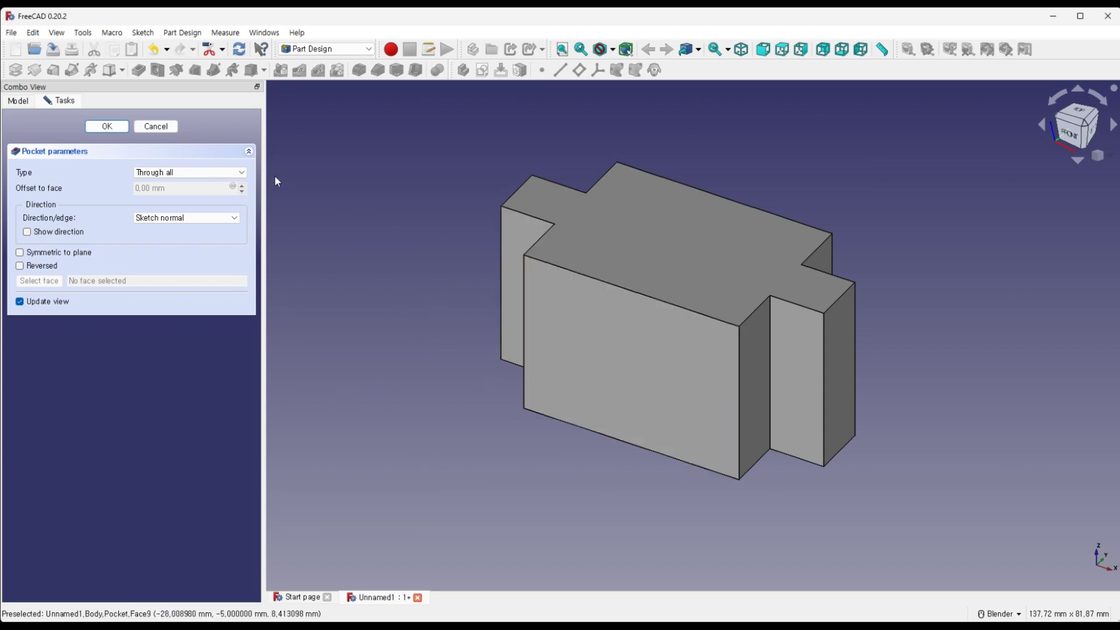
left_click(108, 127)
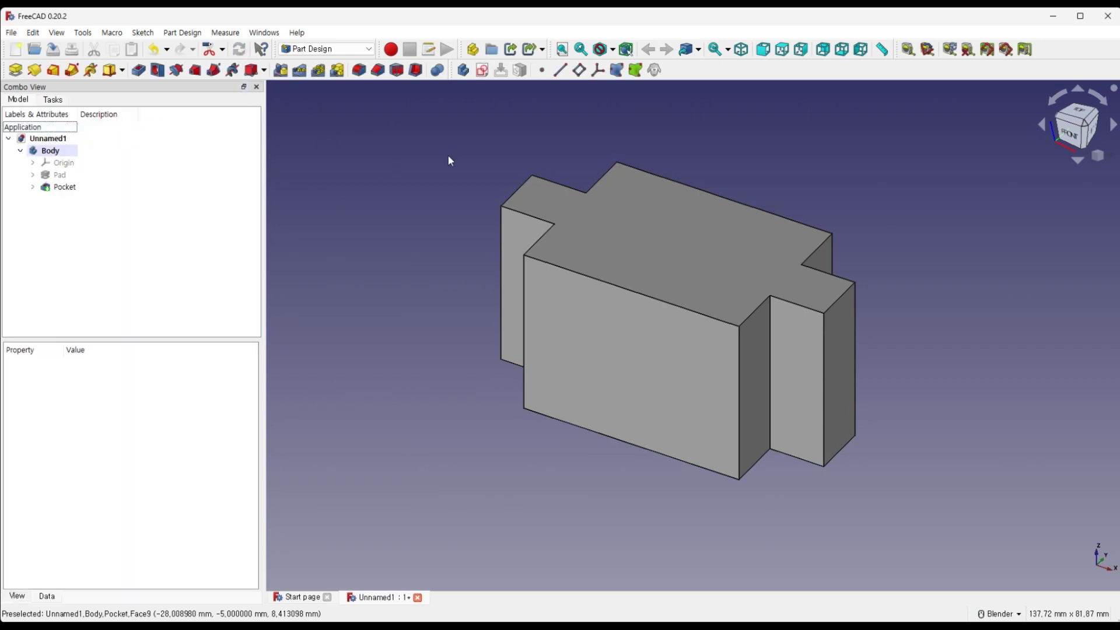
Sketch a rough rectangle over the front face's top edge, checking it against the PDF drawing.
left_click(626, 326)
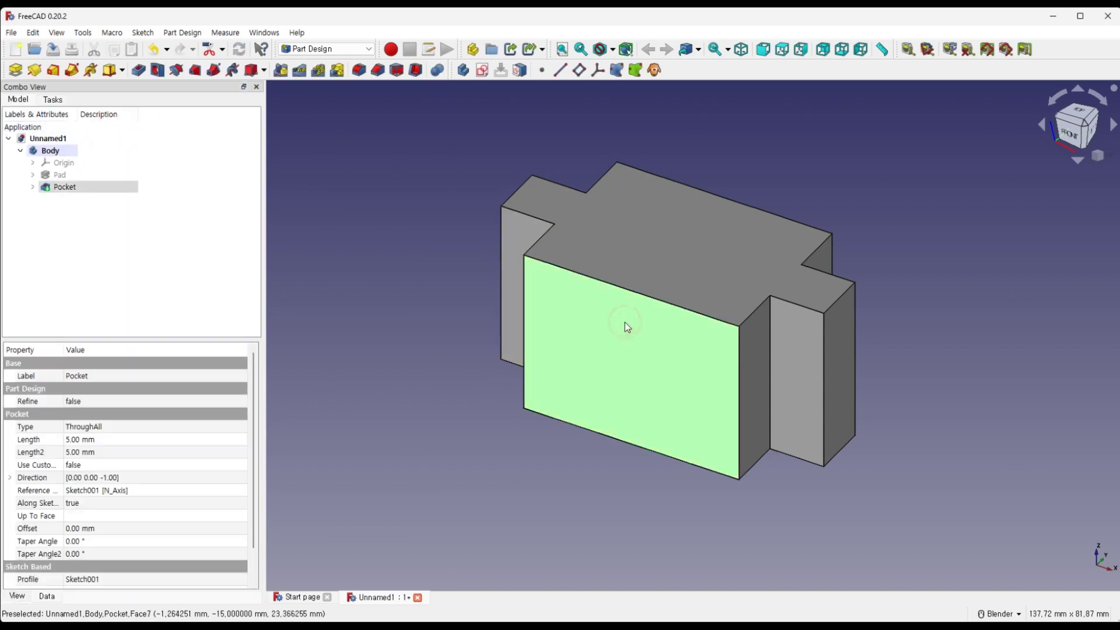
left_click(483, 71)
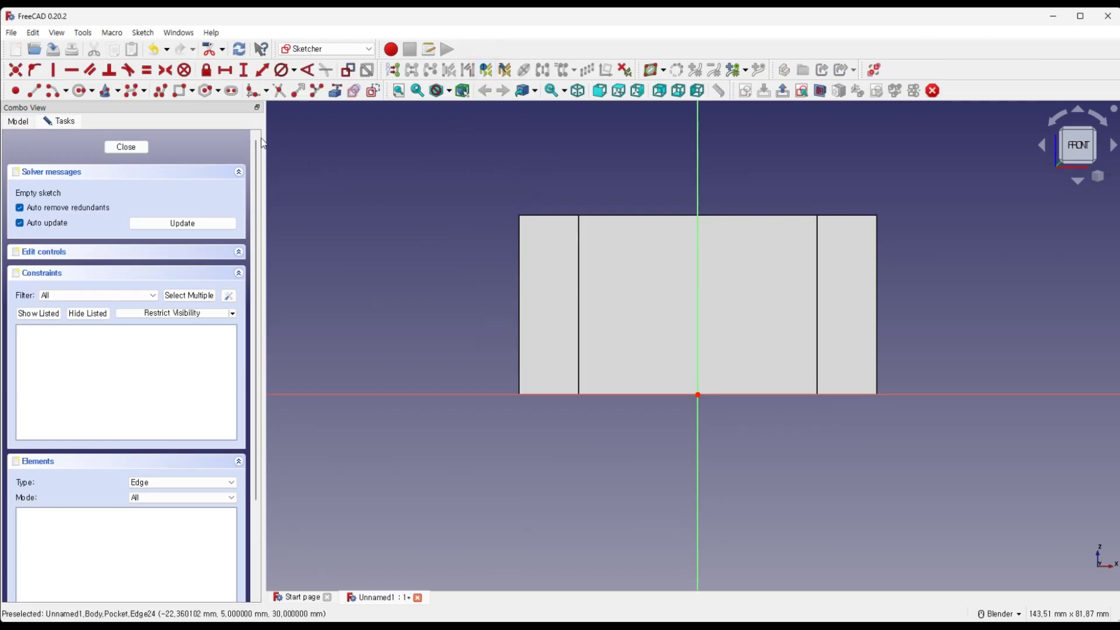
left_click(184, 92)
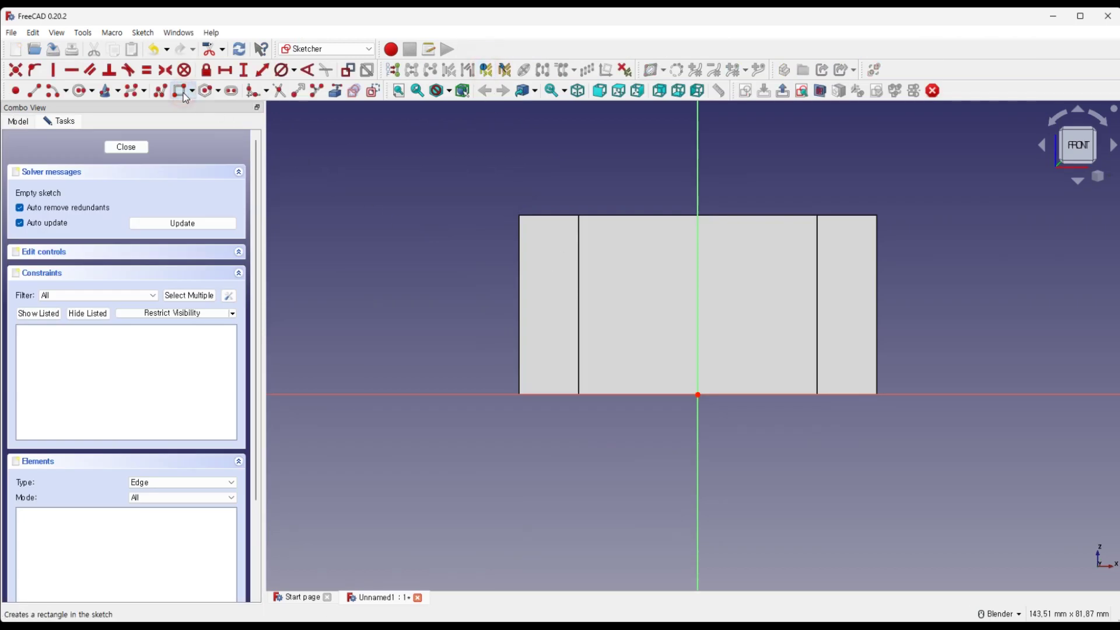
left_click(598, 165)
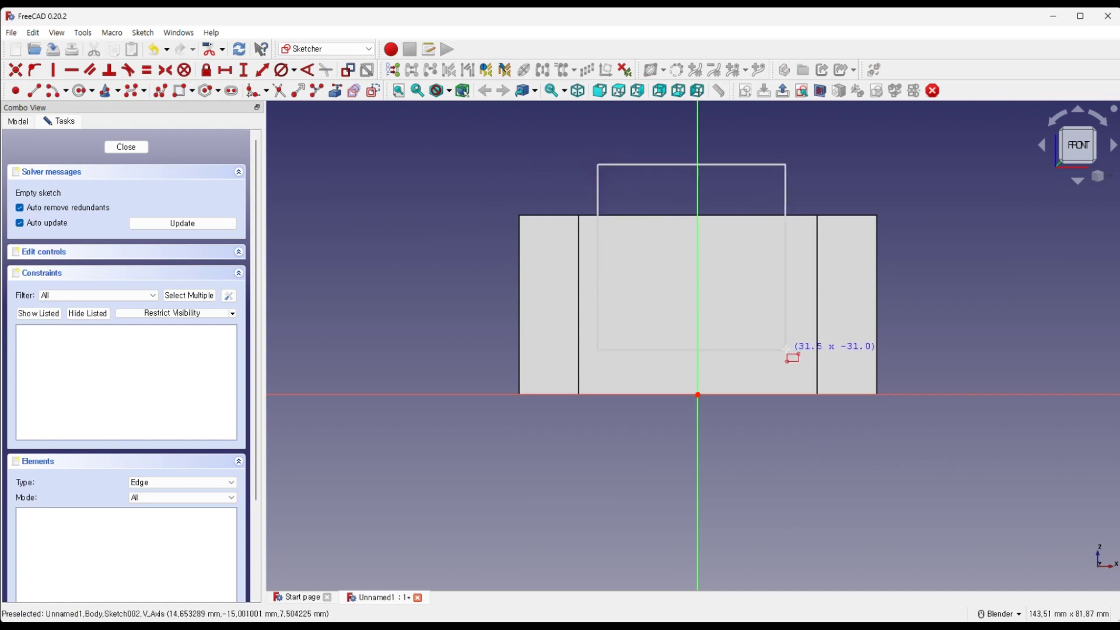
left_click(786, 349)
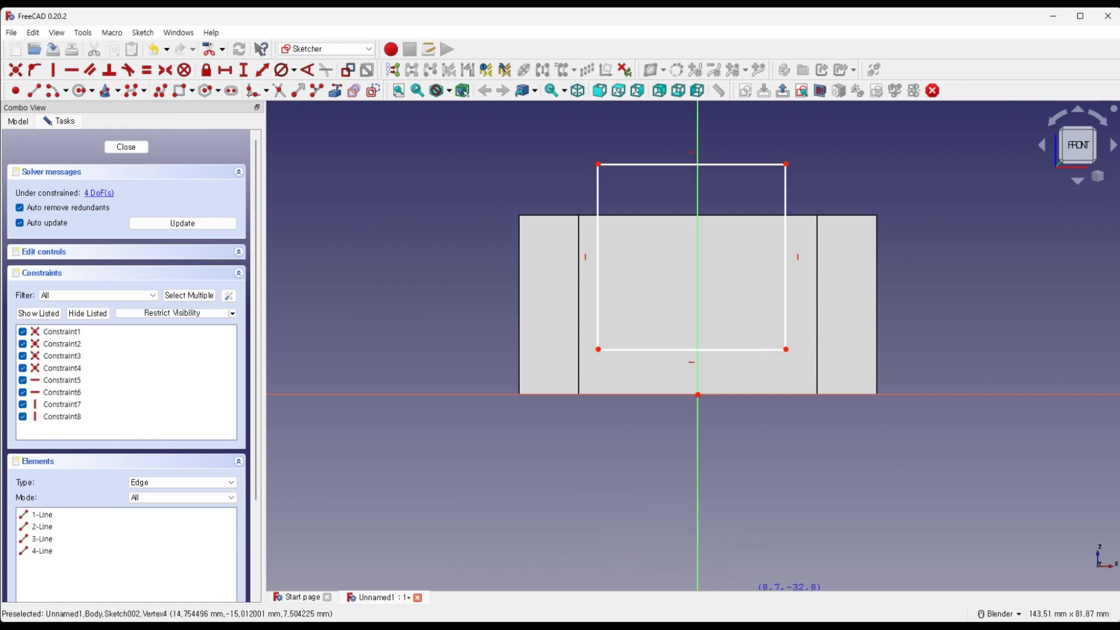
left_click(889, 571)
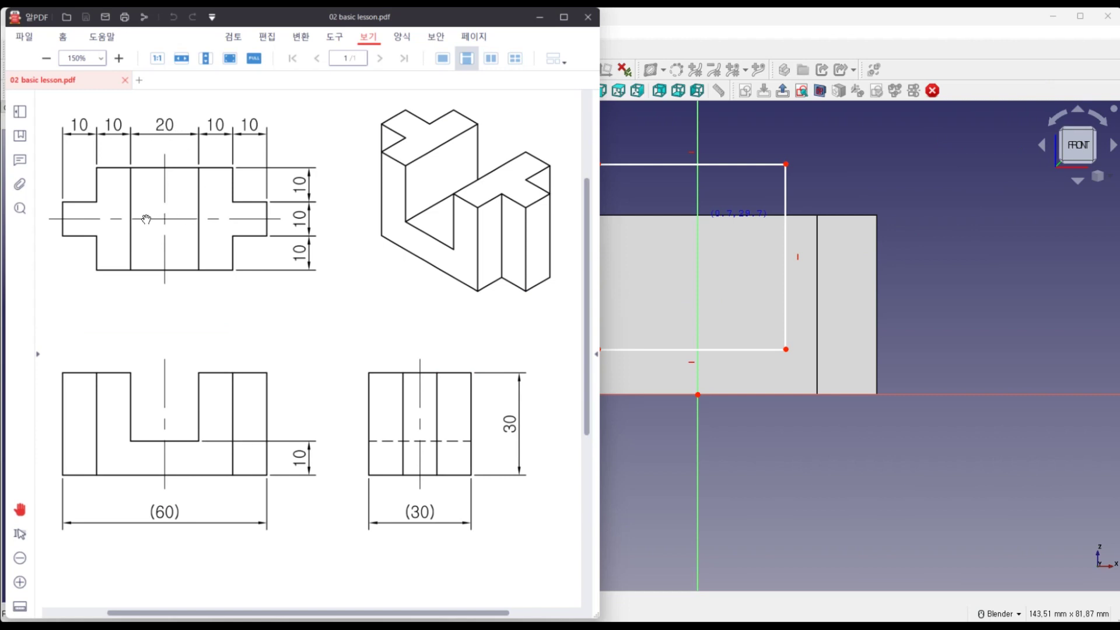
left_click(539, 17)
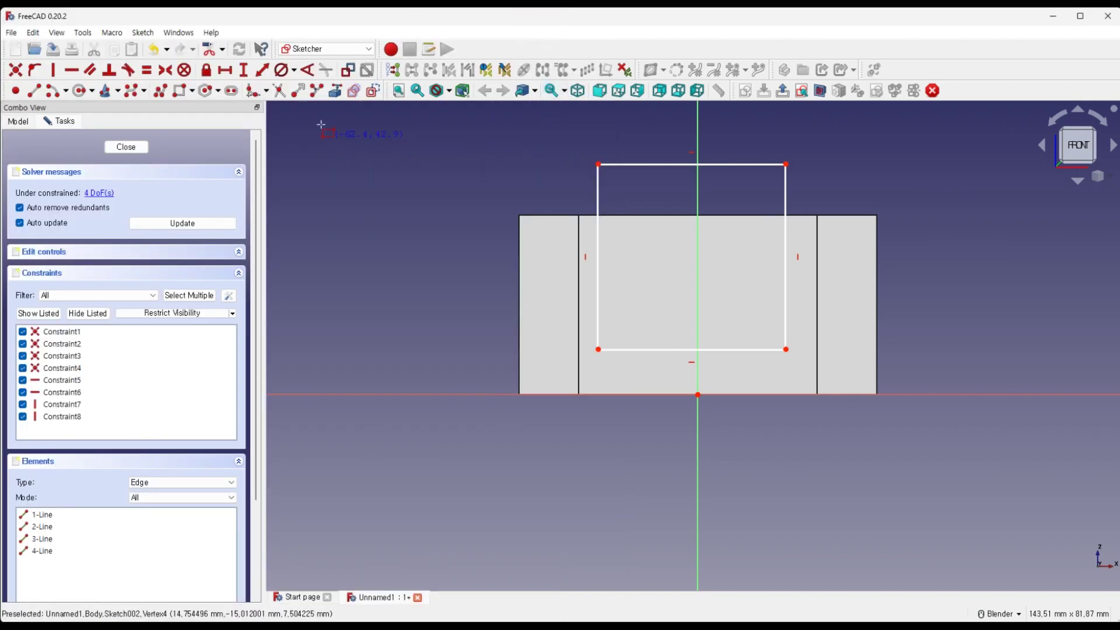
Constrain the slot rectangle to 20 mm wide with its corner 10 mm from the origin.
left_click(225, 70)
left_click(667, 349)
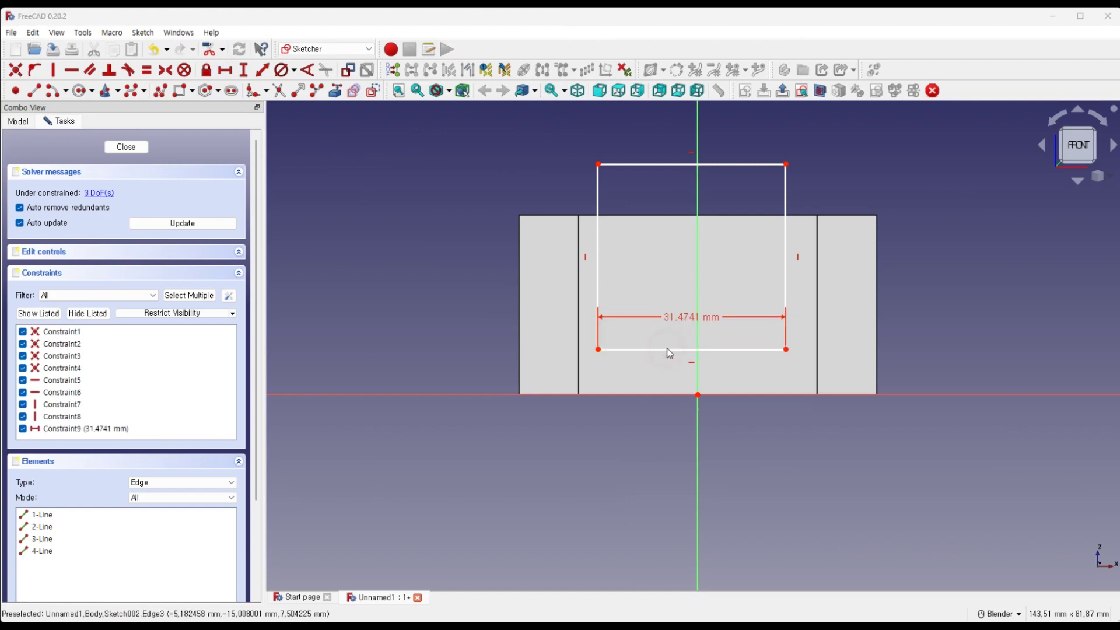
type("20")
key("Return")
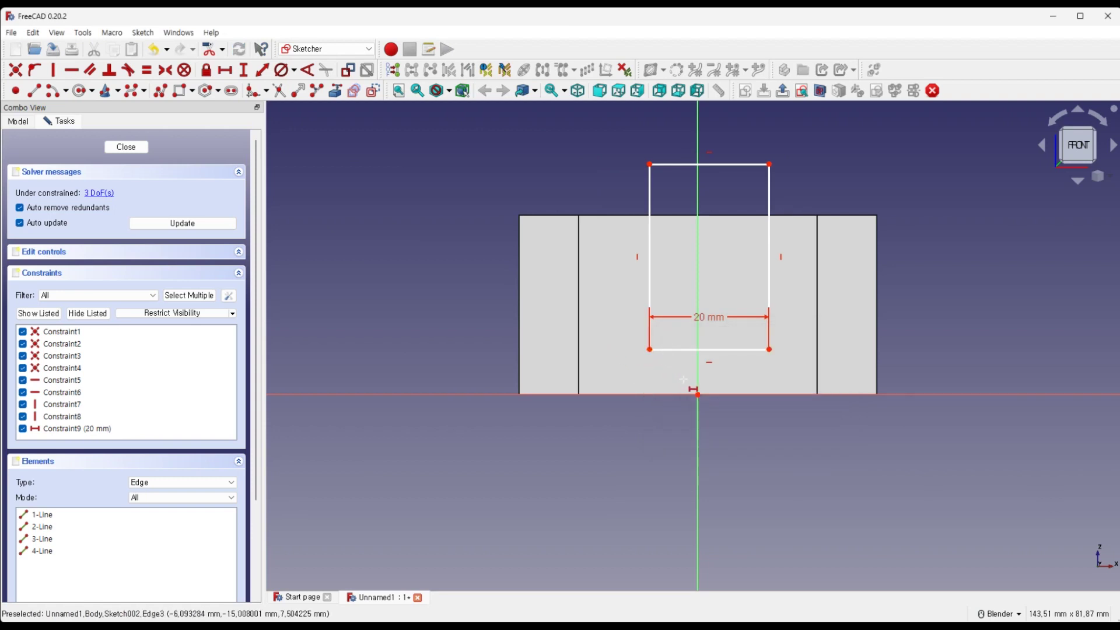
left_click(697, 394)
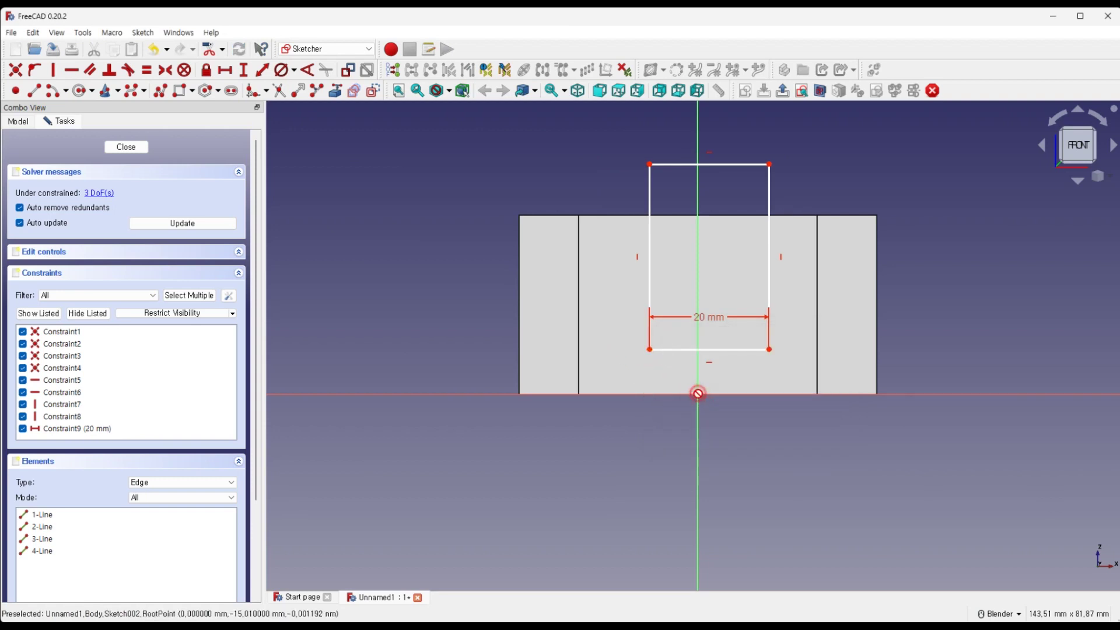
left_click(768, 350)
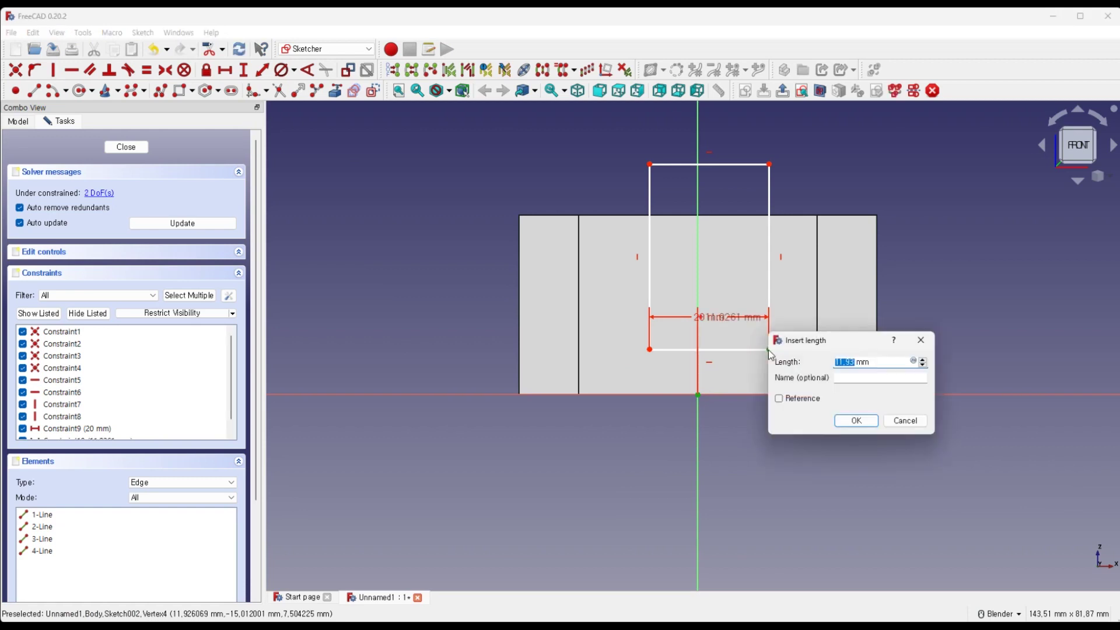
type("1")
key("Return")
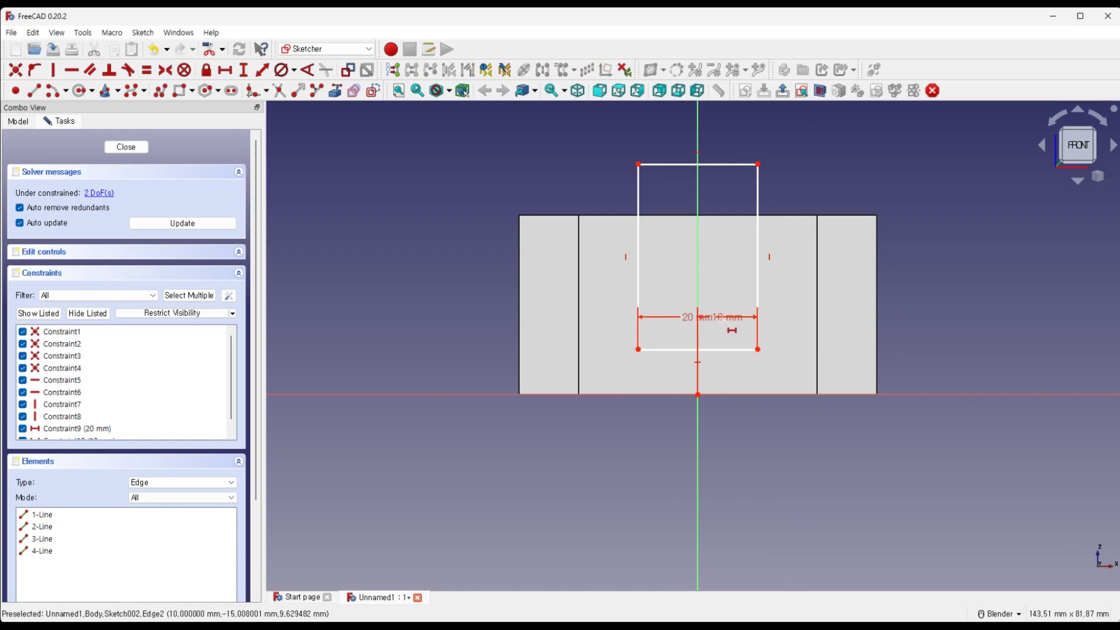
left_click_drag(688, 321, 707, 461)
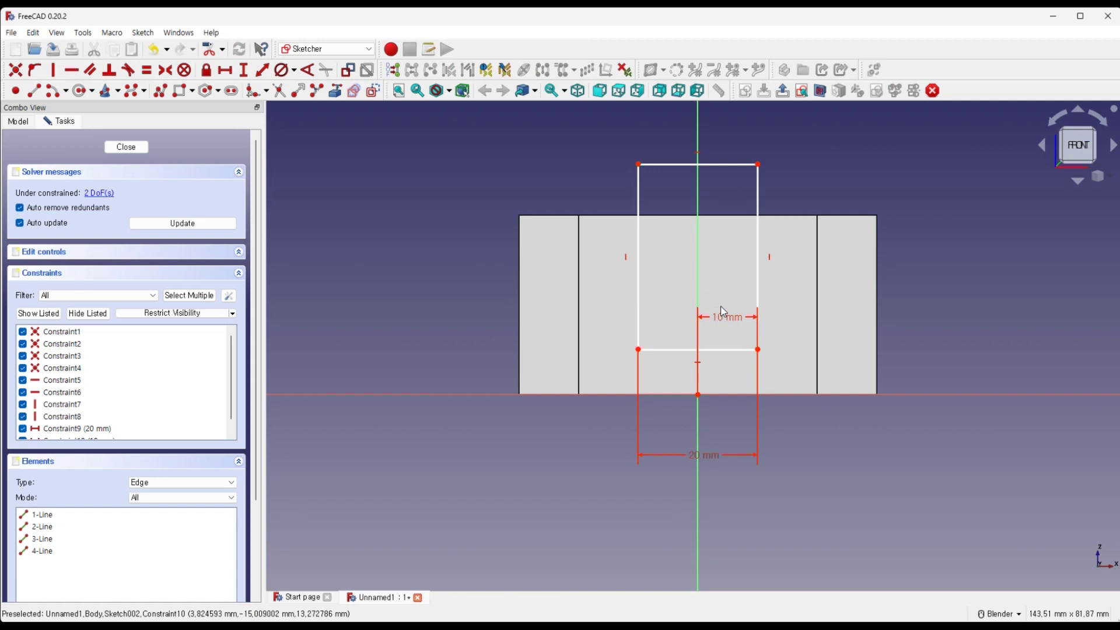
left_click_drag(719, 319, 725, 425)
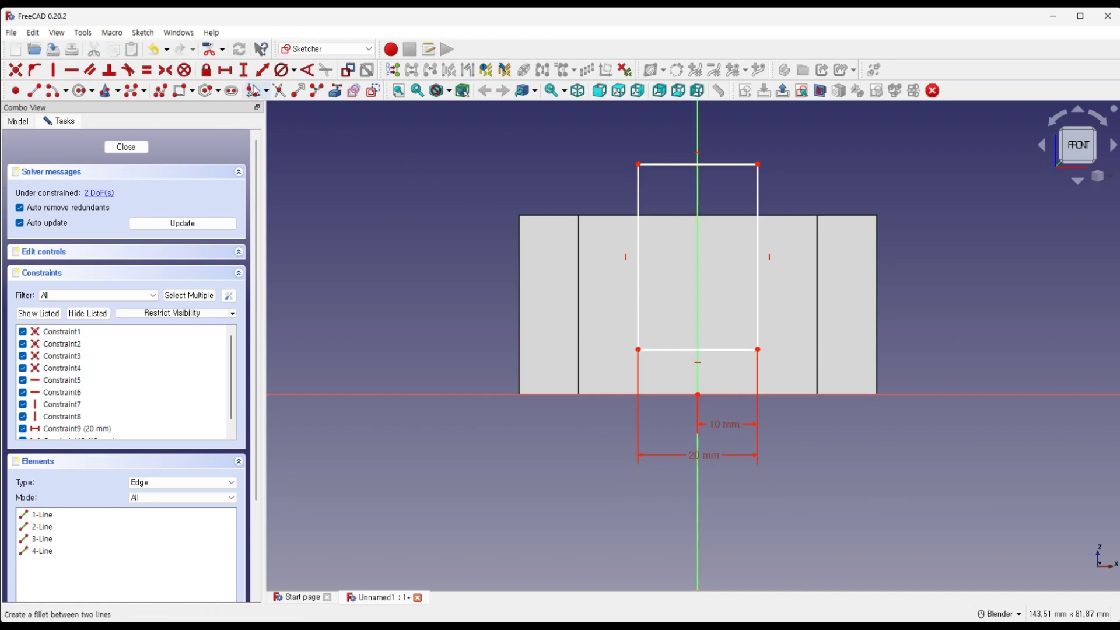
Set the slot floor 10 mm above the origin and close the sketch.
left_click(244, 70)
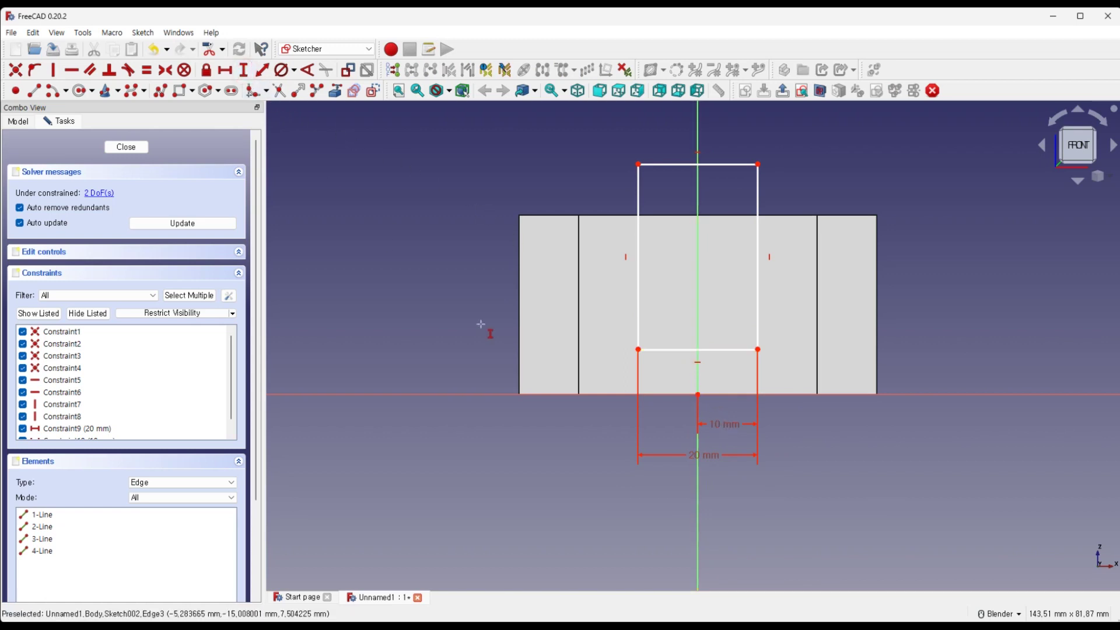
left_click(698, 394)
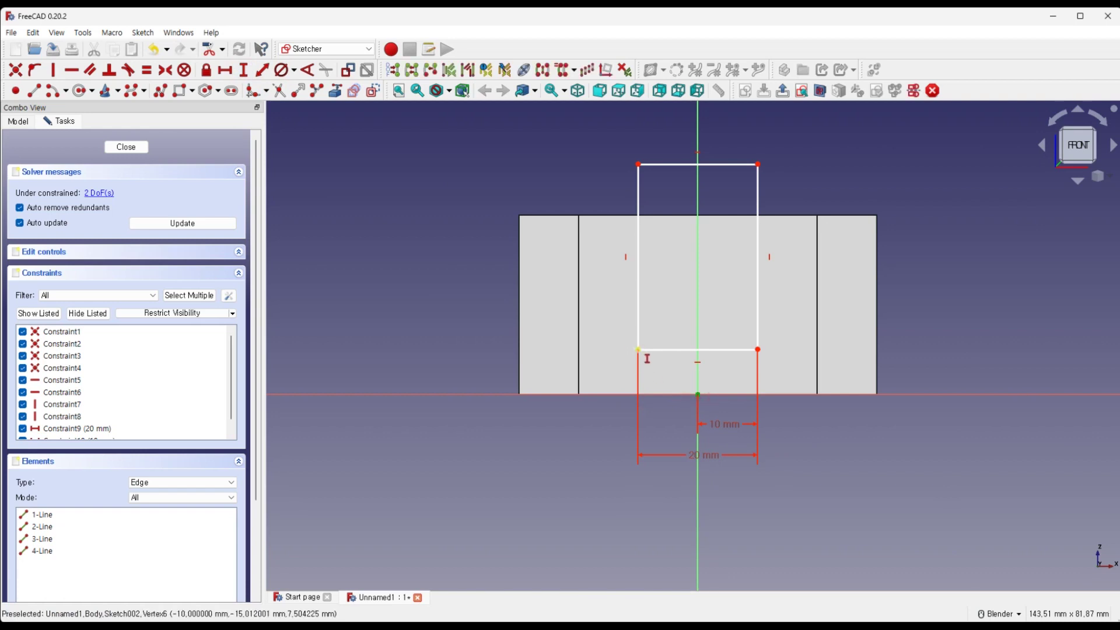
left_click(638, 349)
type("10")
key("Return")
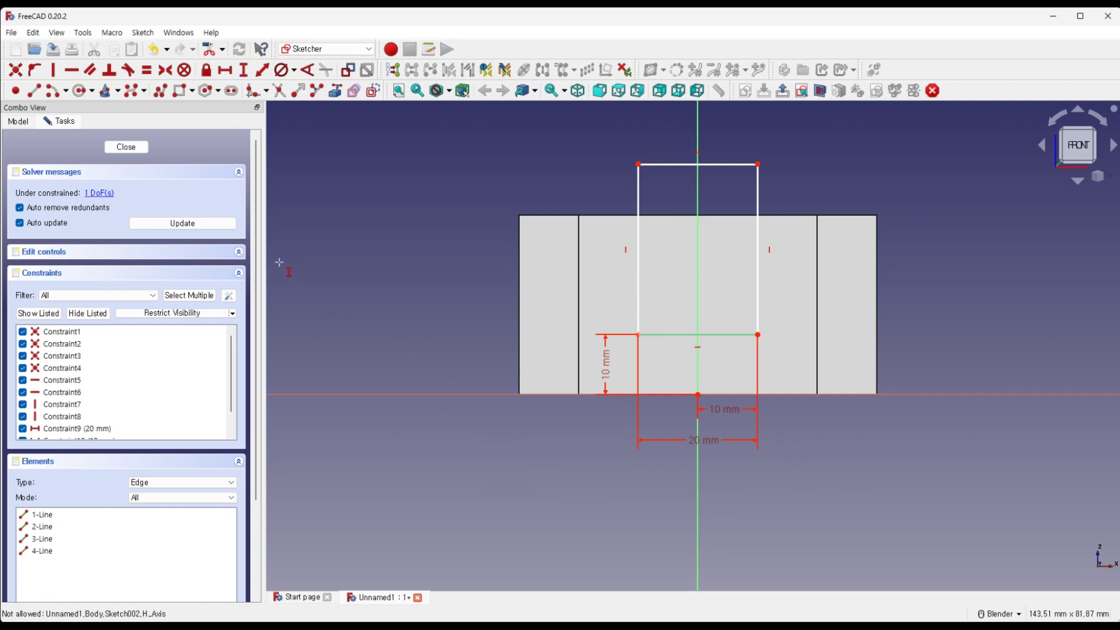
left_click(141, 150)
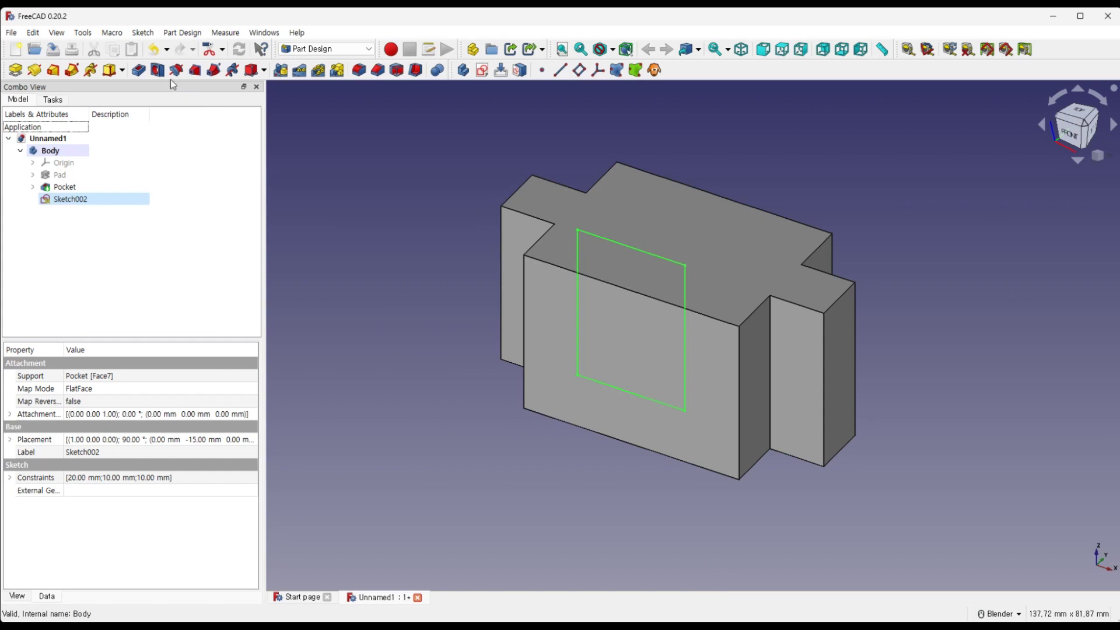
Pocket the slot sketch Through all, then inspect the result against the PDF drawing.
left_click(139, 71)
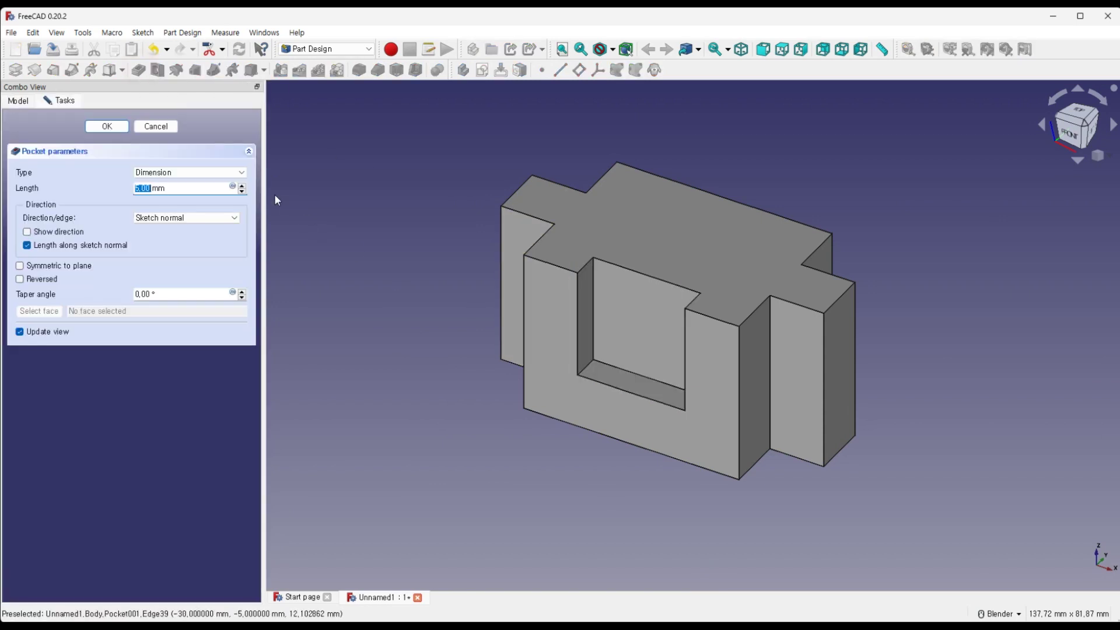
left_click(239, 173)
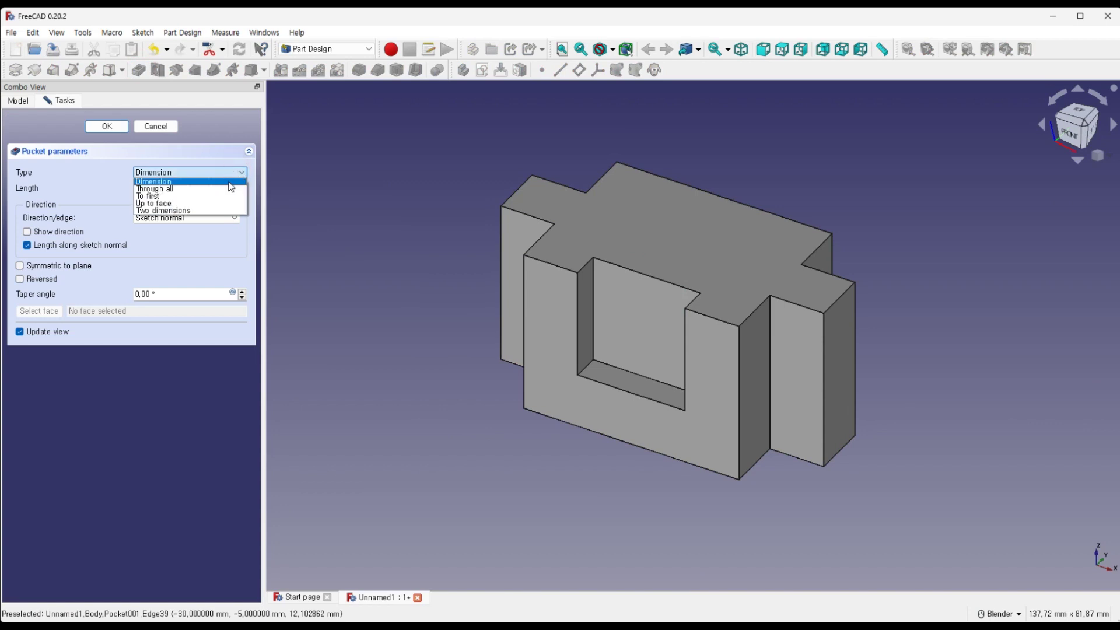
left_click(227, 190)
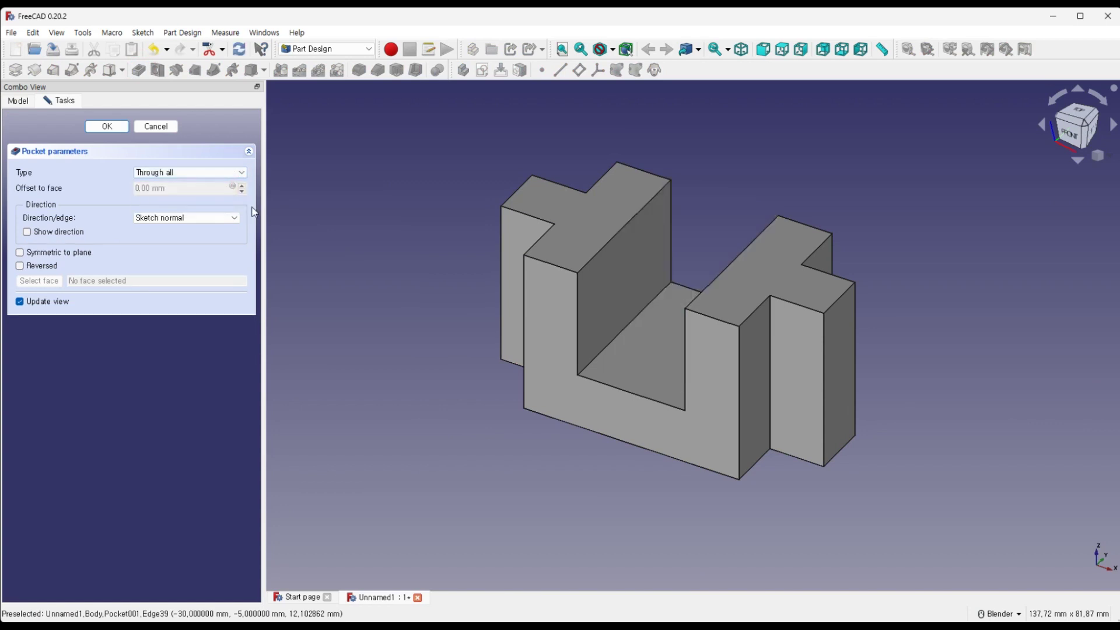
key("Return")
scroll(949, 237, "down", 3)
mouse_move(949, 237)
middle_mouse_down()
mouse_move(930, 253)
mouse_move(917, 589)
middle_mouse_up()
key("alt+Tab")
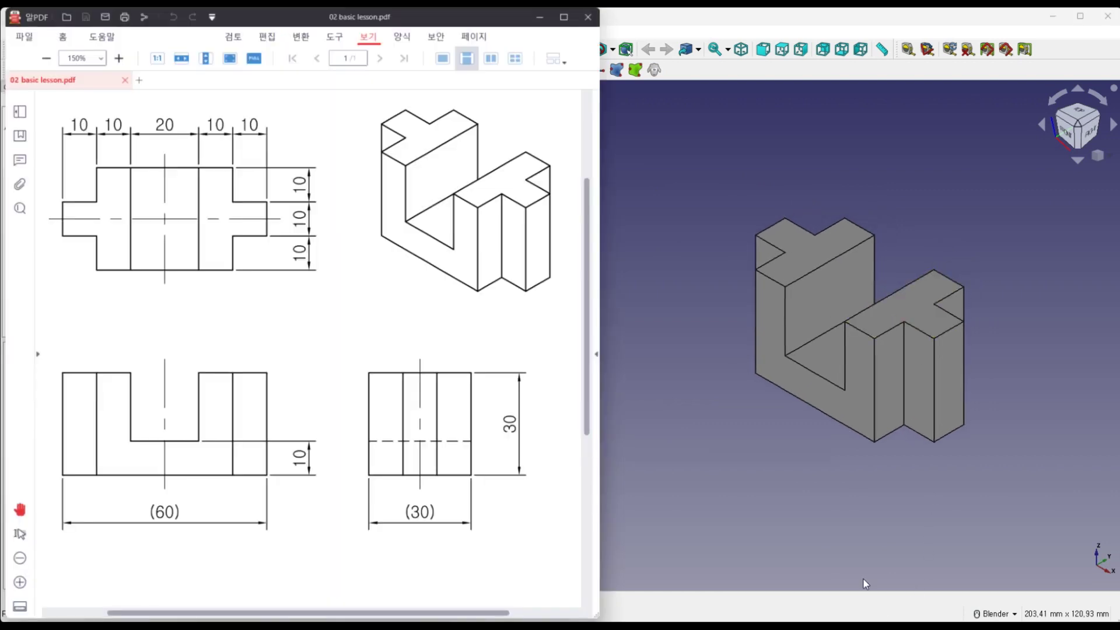
middle_click_drag(741, 392, 696, 401, "shift")
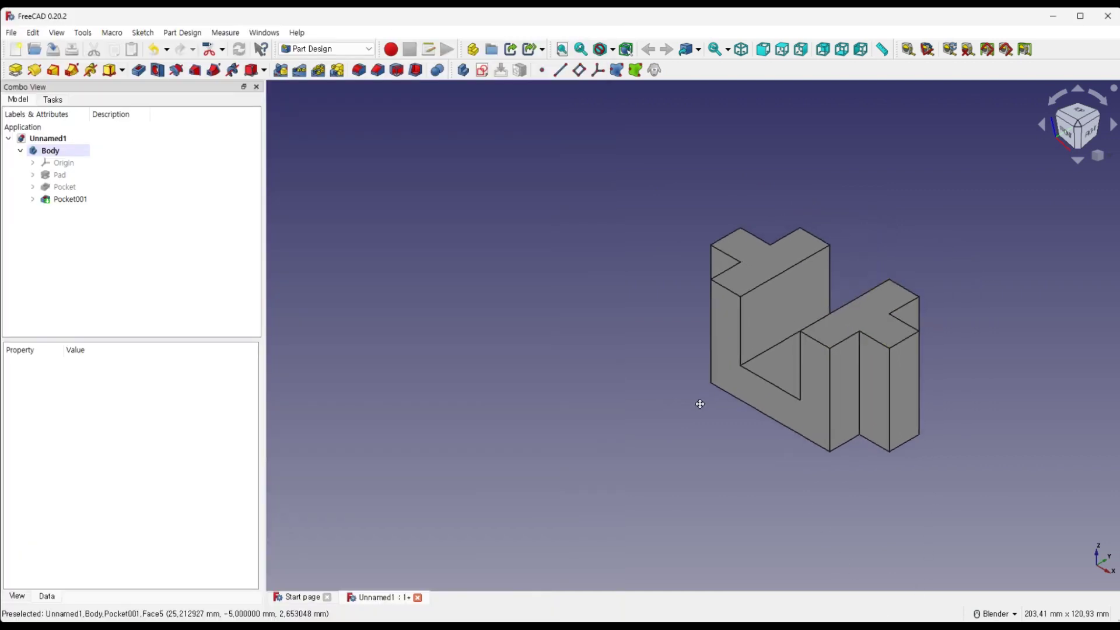
key("alt+Tab")
scroll(768, 453, "down", 2)
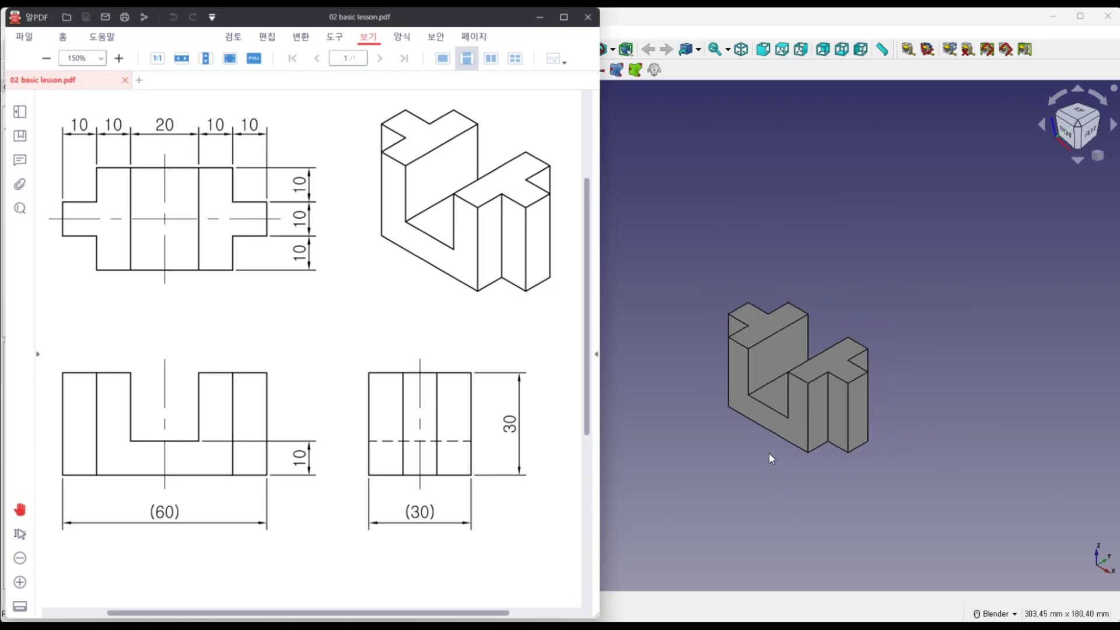
scroll(768, 443, "up", 3)
scroll(764, 414, "up", 2)
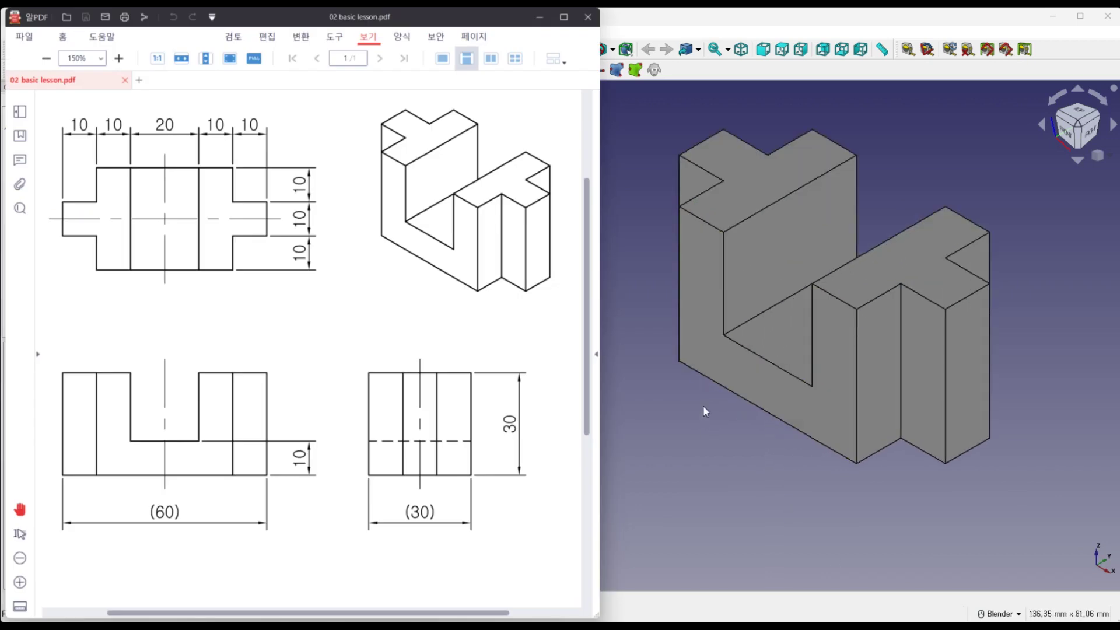